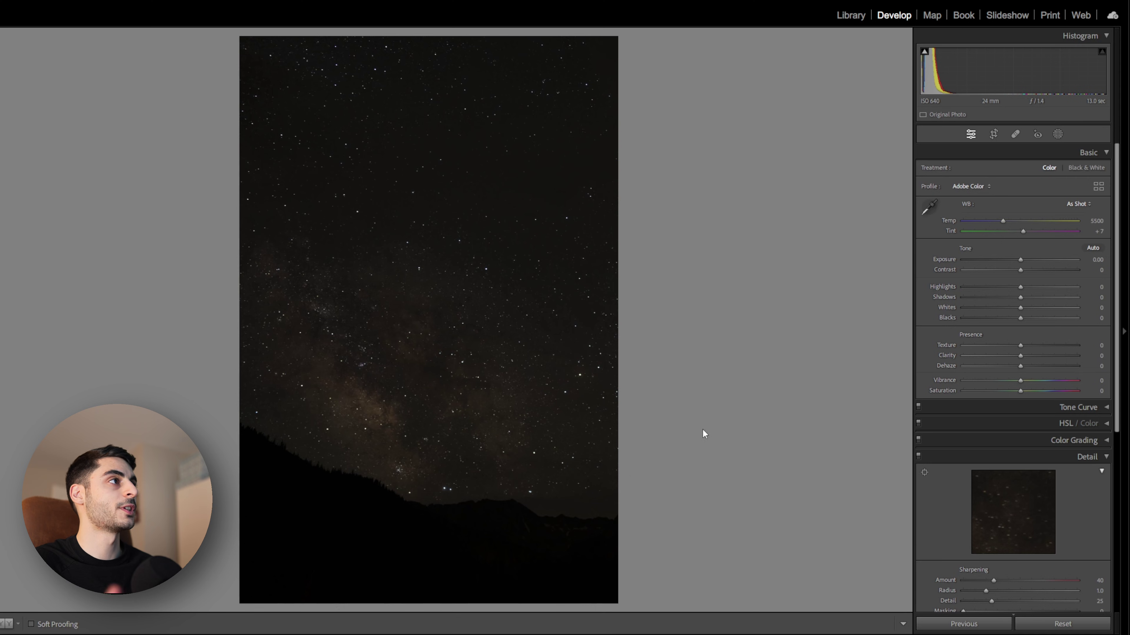
Set Exposure +3.10, Temp 4715, Tint +12, Highlights -14, Shadows/Whites +10, Blacks -19, Vibrance +19, Saturation +25
drag(1019, 259, 1054, 259)
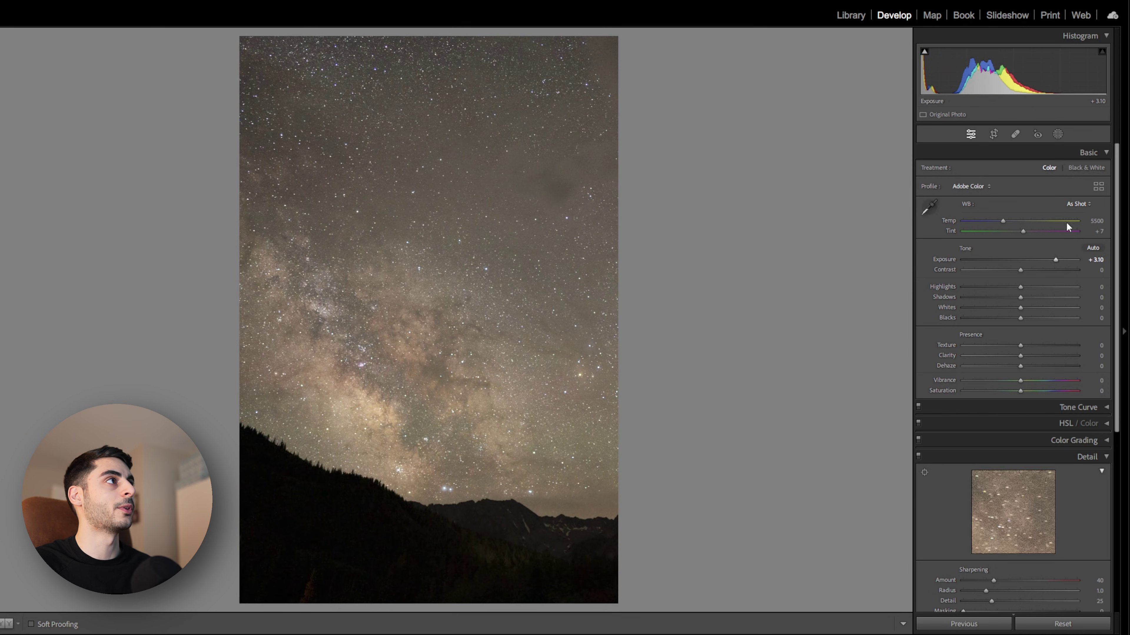
click(1002, 221)
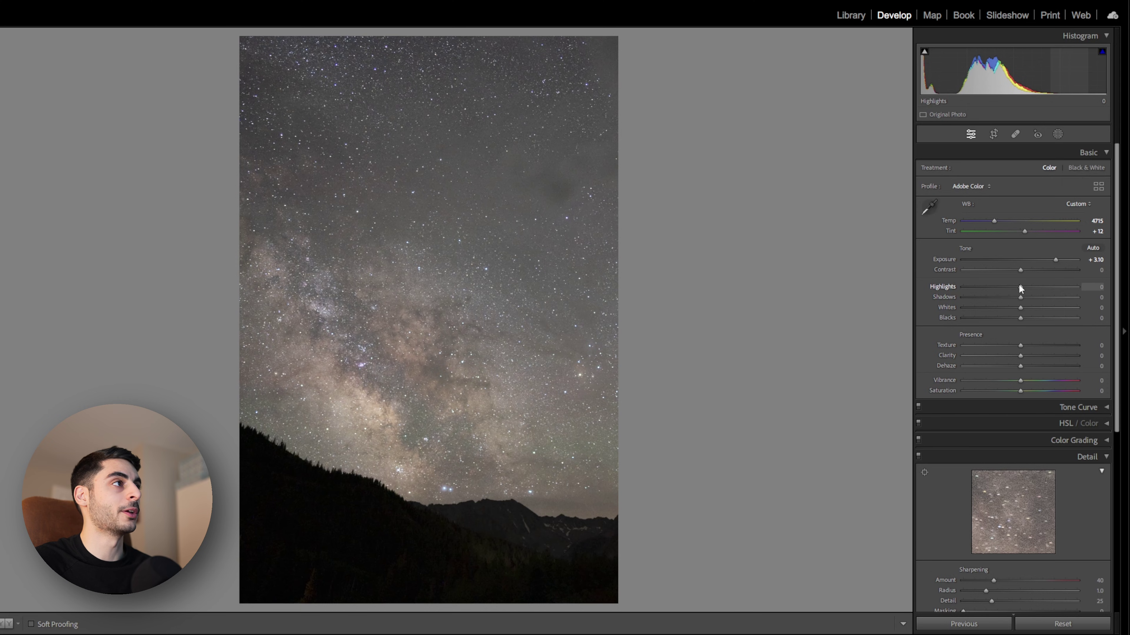
drag(1018, 287, 1017, 318)
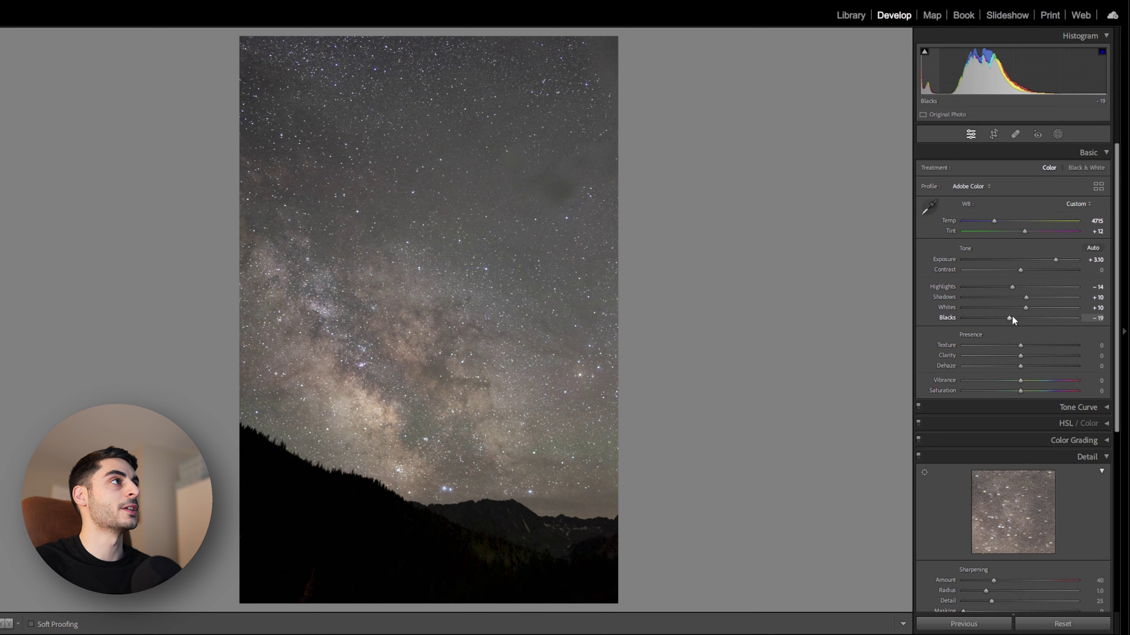
mouse_move(1020, 390)
mouse_down()
mouse_move(1034, 391)
mouse_move(1027, 381)
mouse_up()
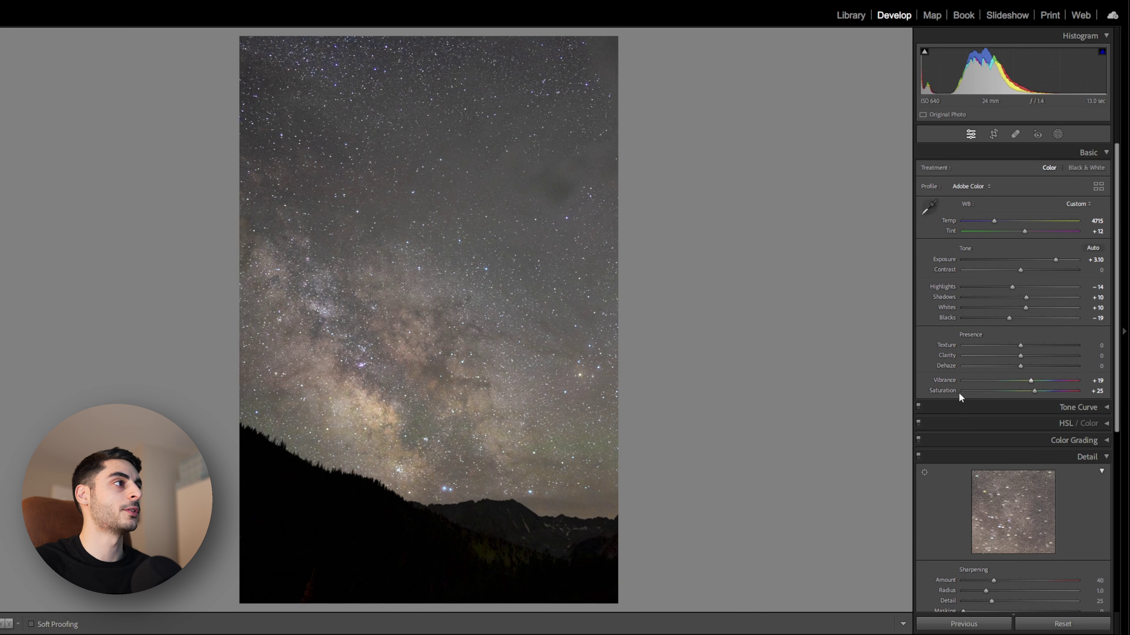
Create a Sky mask plus an inverted foreground copy, and brighten the foreground mountains
click(1058, 134)
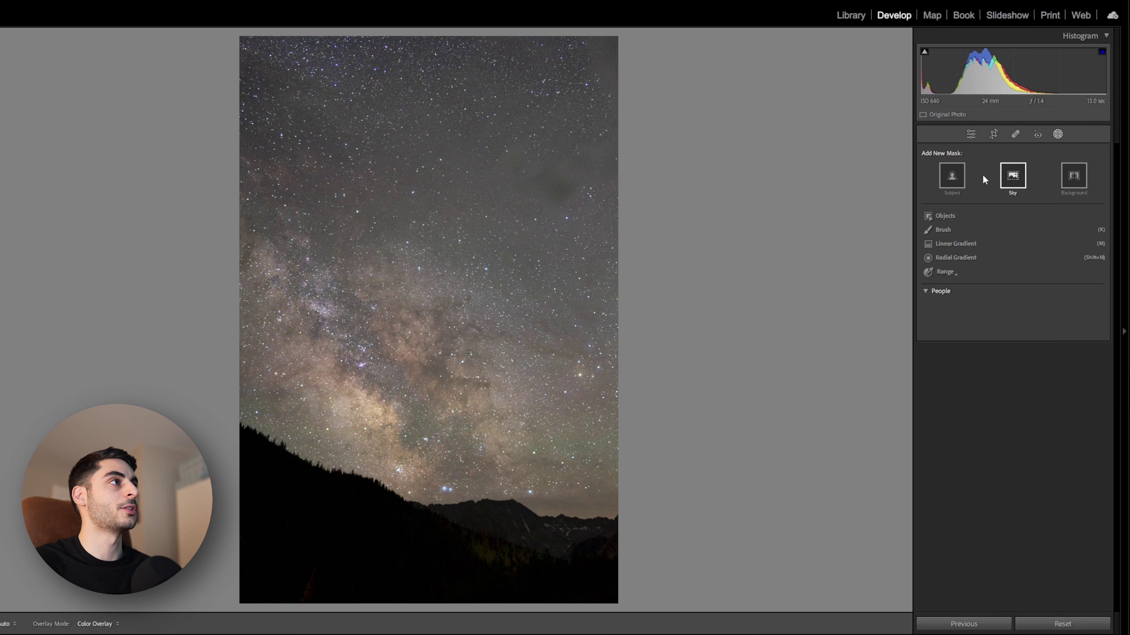
click(1013, 175)
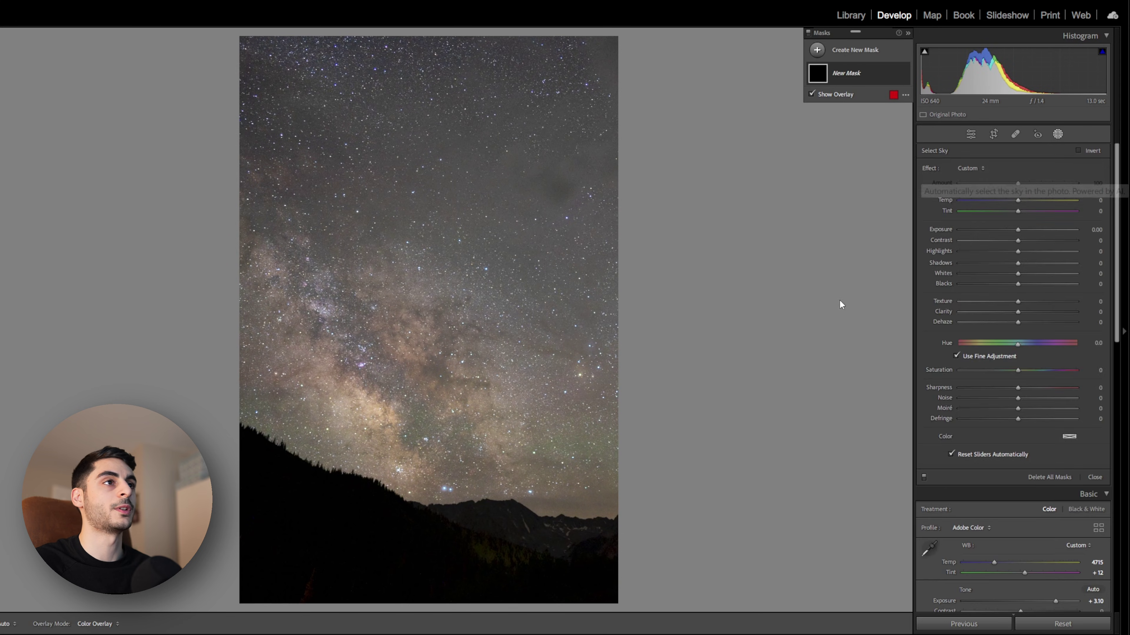
click(895, 73)
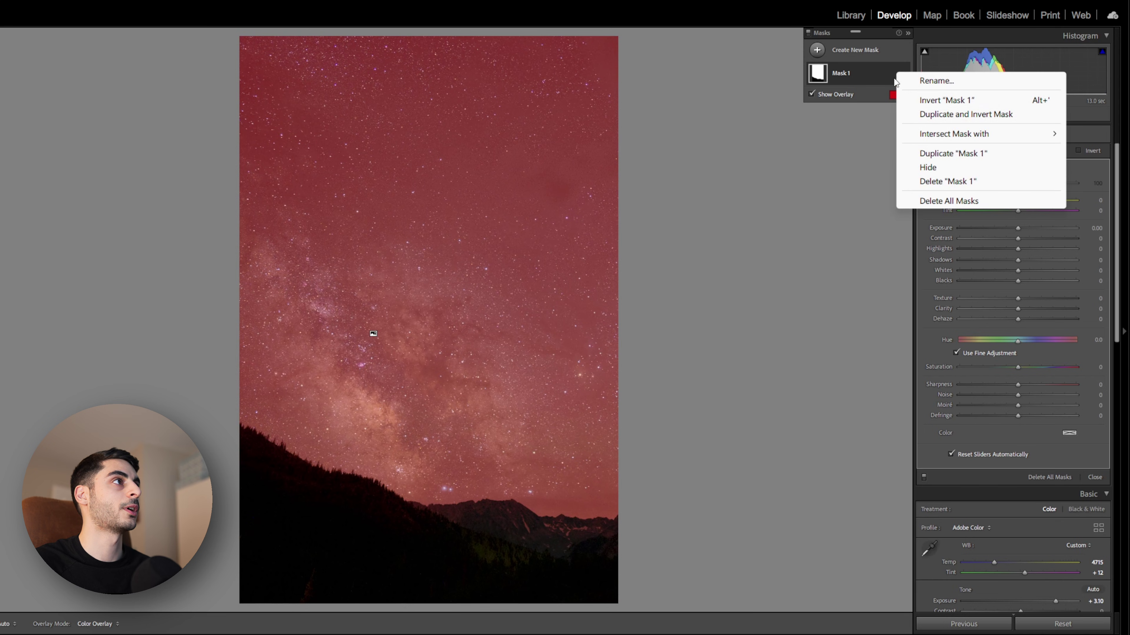
click(941, 115)
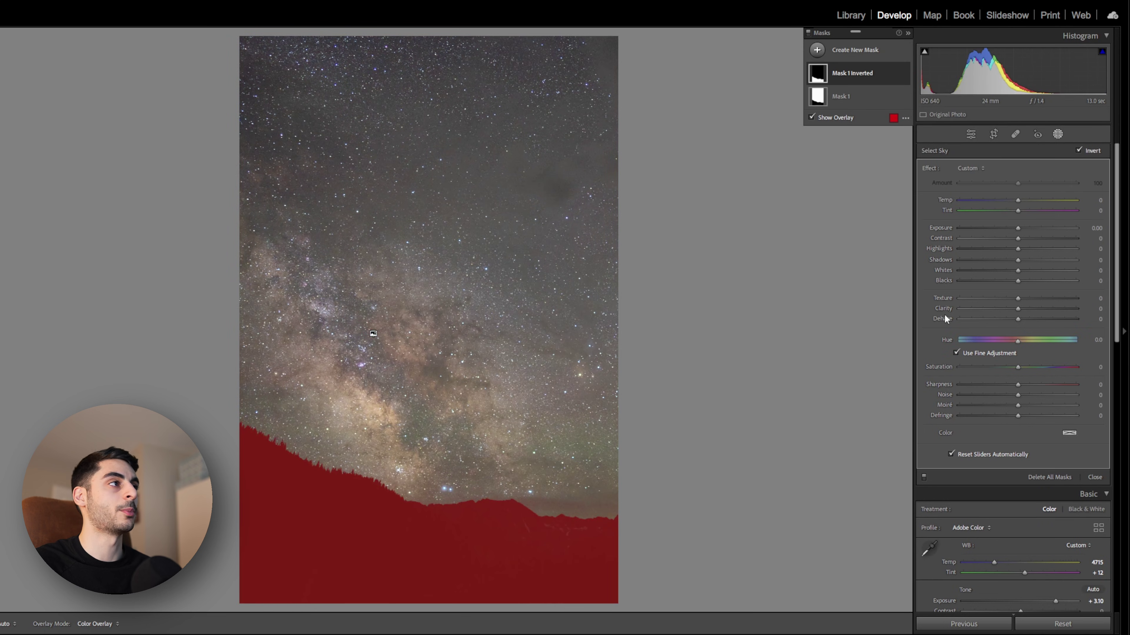
drag(1018, 226, 1027, 228)
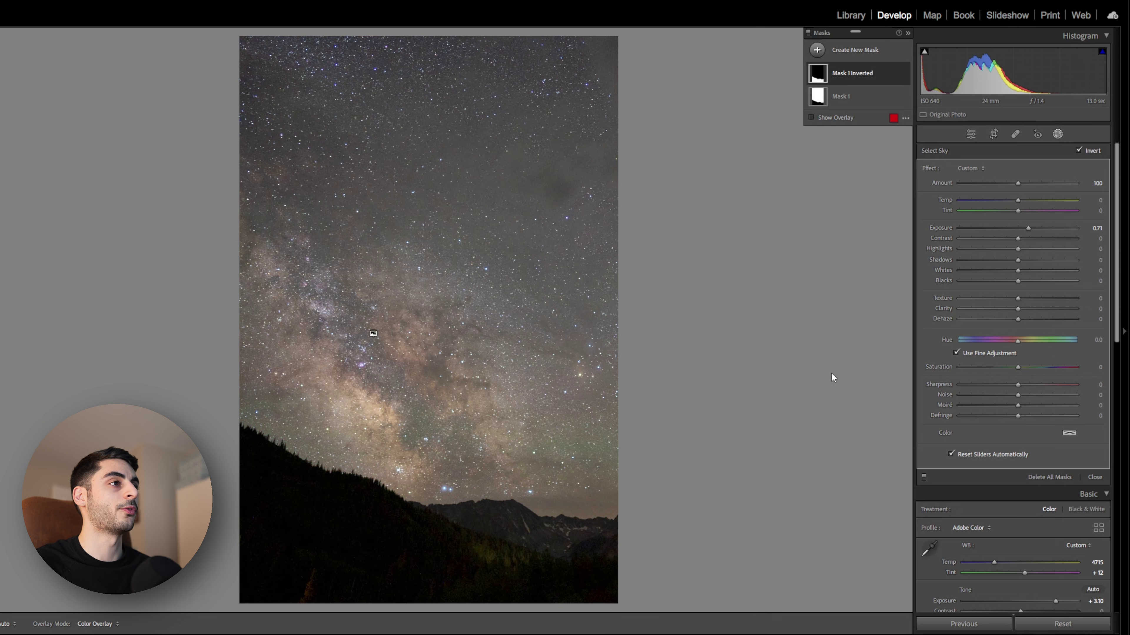
Give the sky mask Exposure +0.21, Temp -4 and Dehaze +32
click(861, 100)
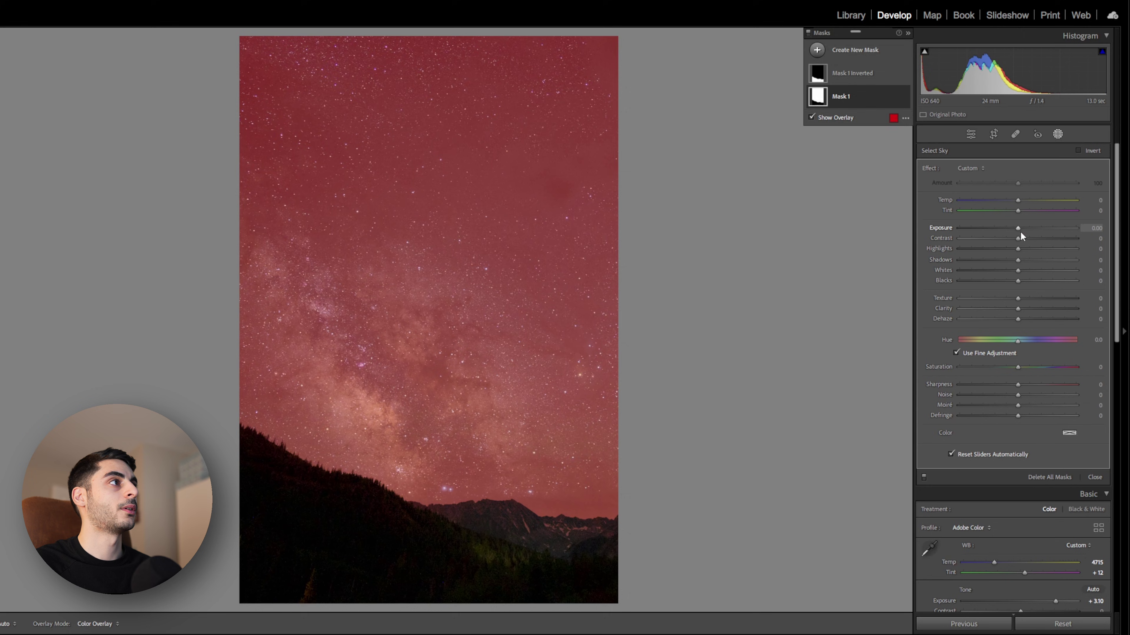
drag(1019, 229, 1015, 199)
drag(1018, 316, 1018, 318)
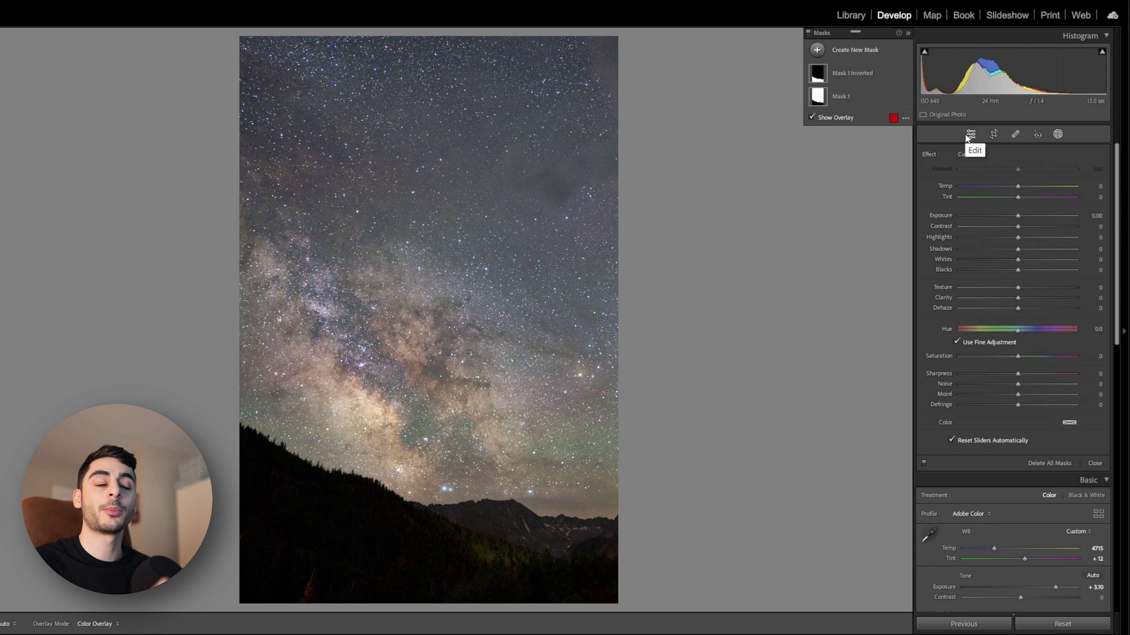
Leave masking, set Sharpening Masking to 88 and zoom into the Milky Way to inspect noise
click(966, 138)
scroll(964, 413, down, 5)
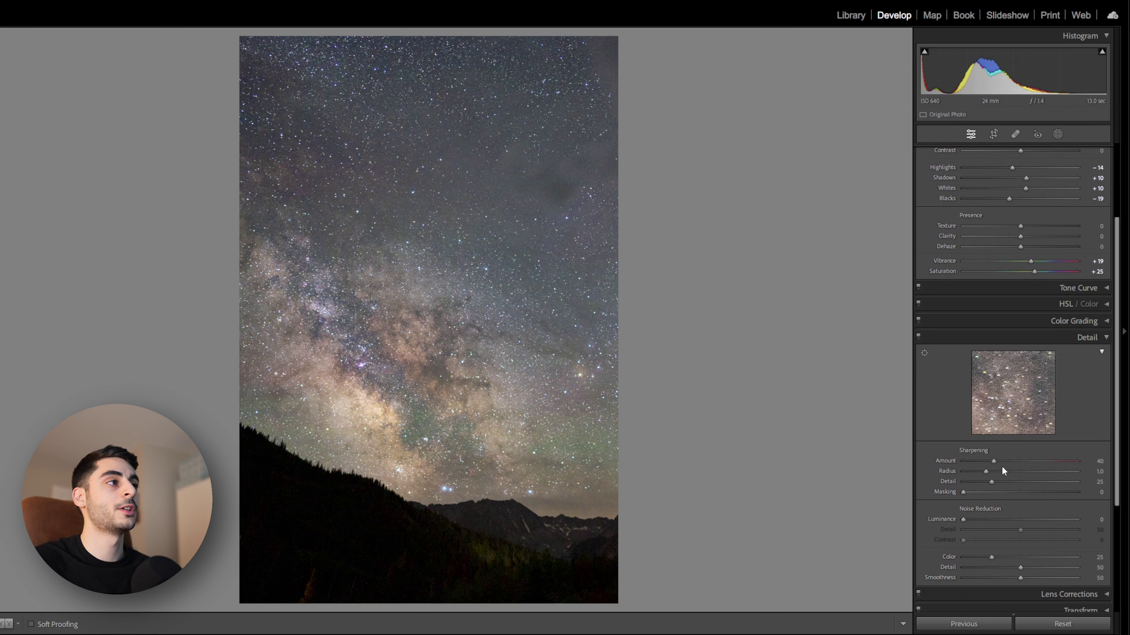
alt+click(965, 493)
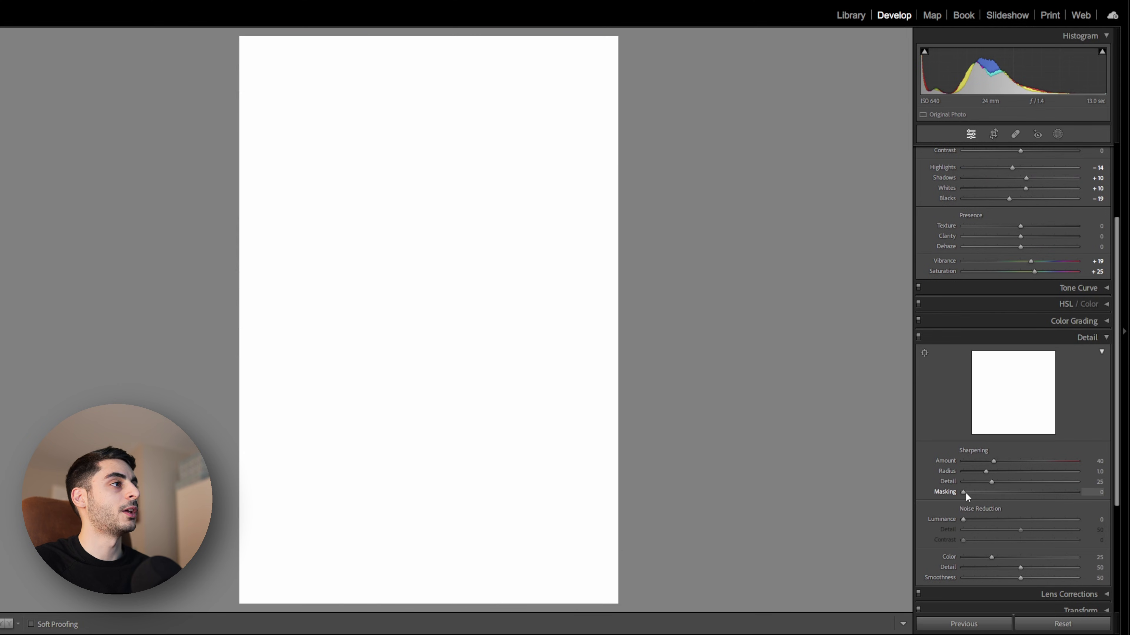
drag(965, 493, 1066, 495)
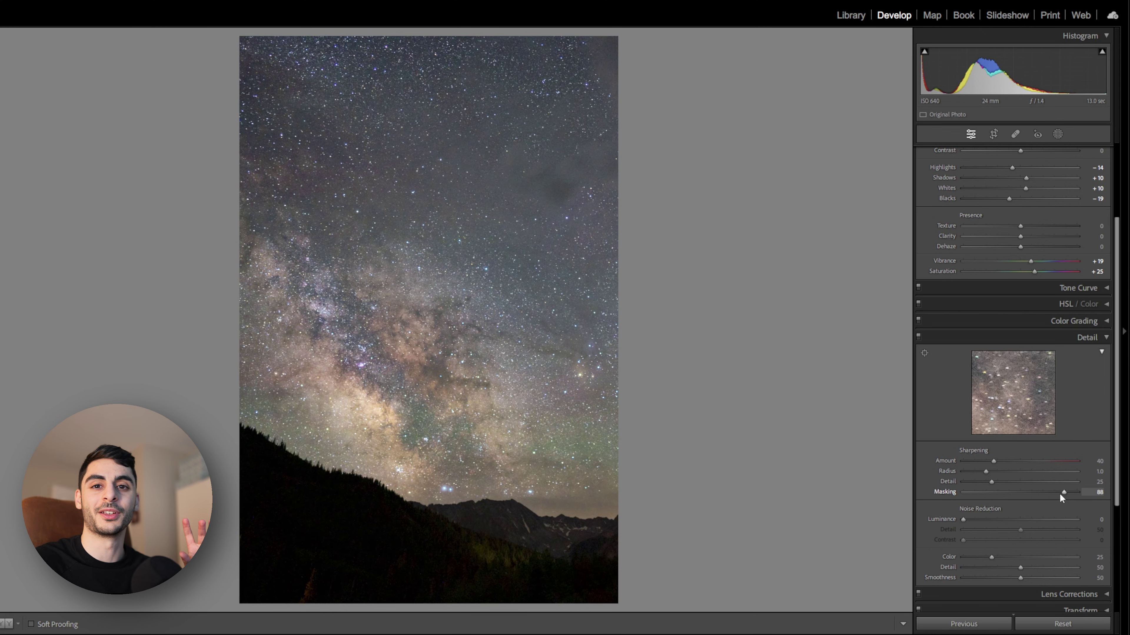
click(547, 396)
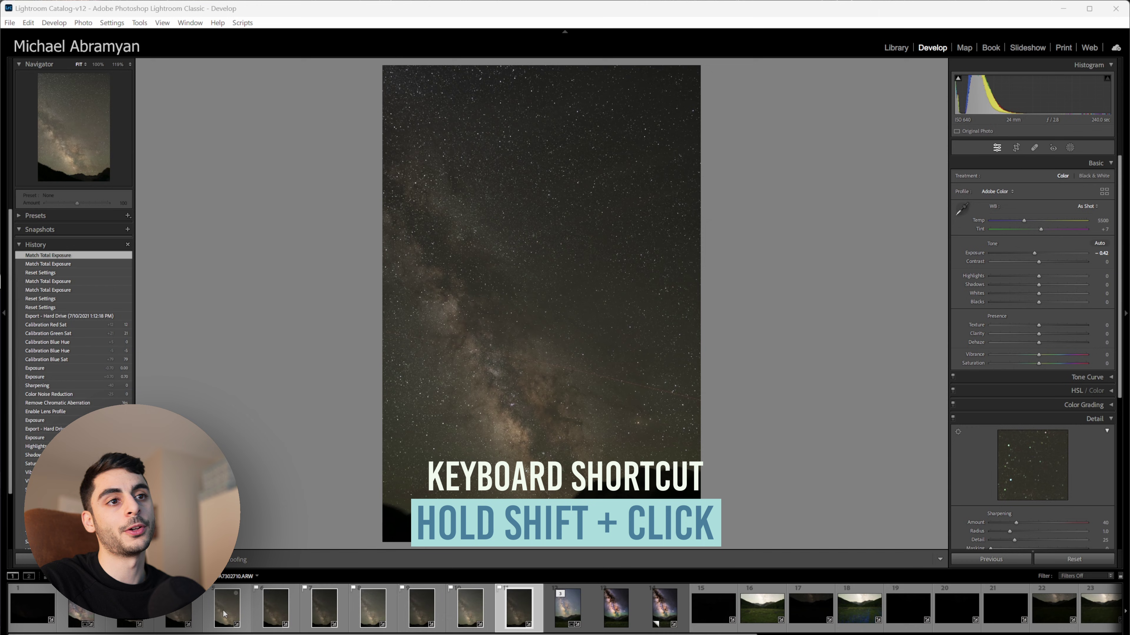
Select frames 5–11, match their total exposures, and open them as layers in Photoshop
shift+click(225, 615)
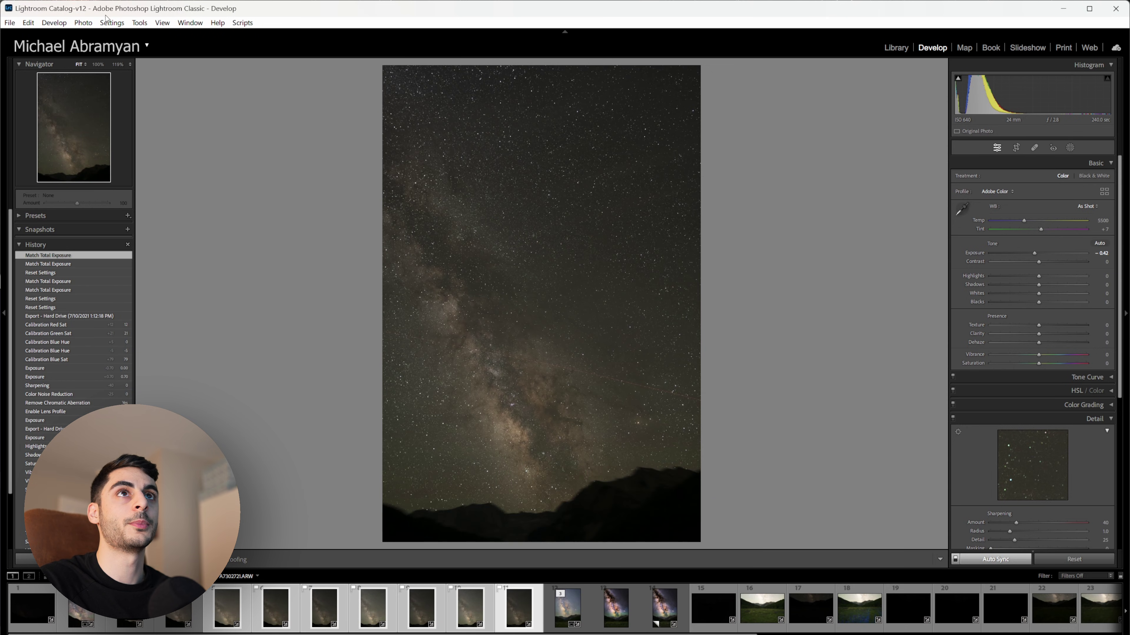
click(110, 23)
click(142, 166)
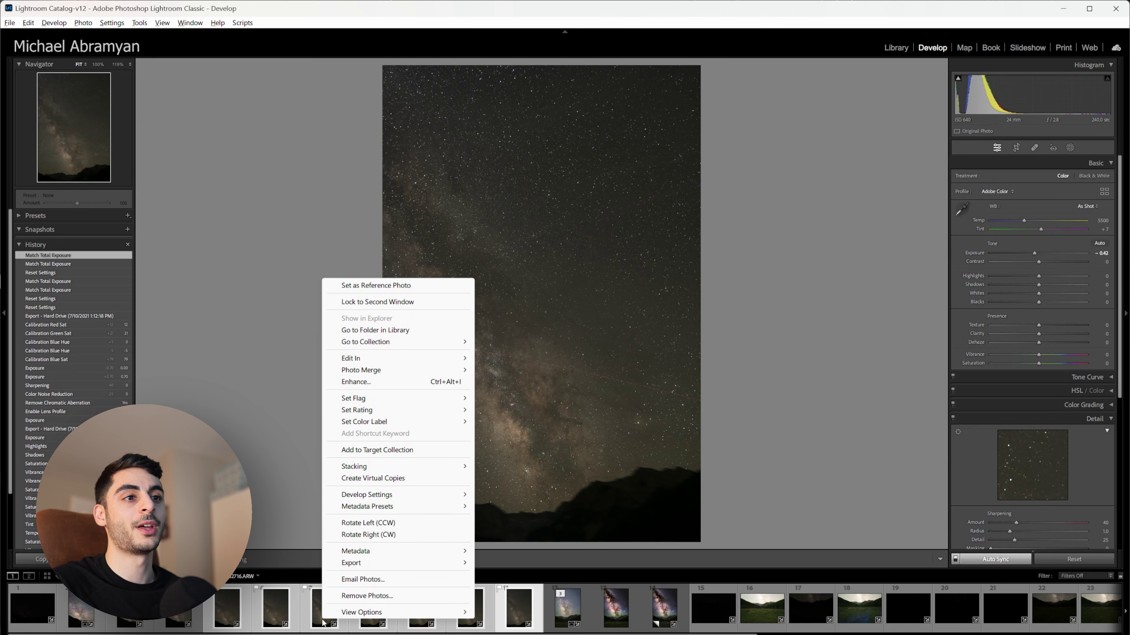
mouse_move(388, 364)
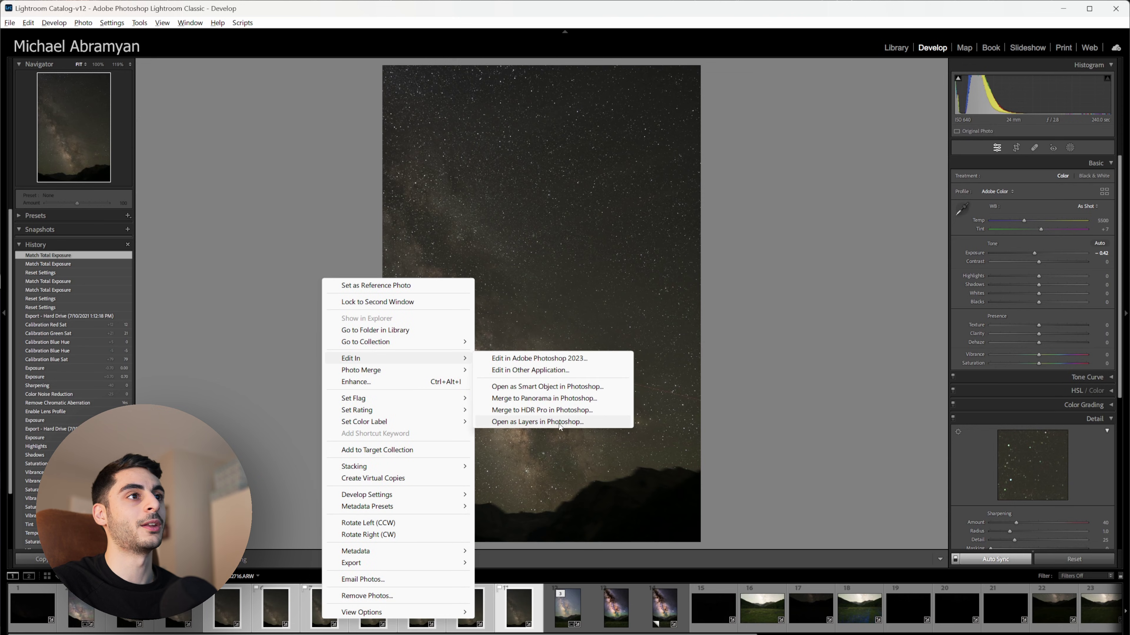
click(537, 422)
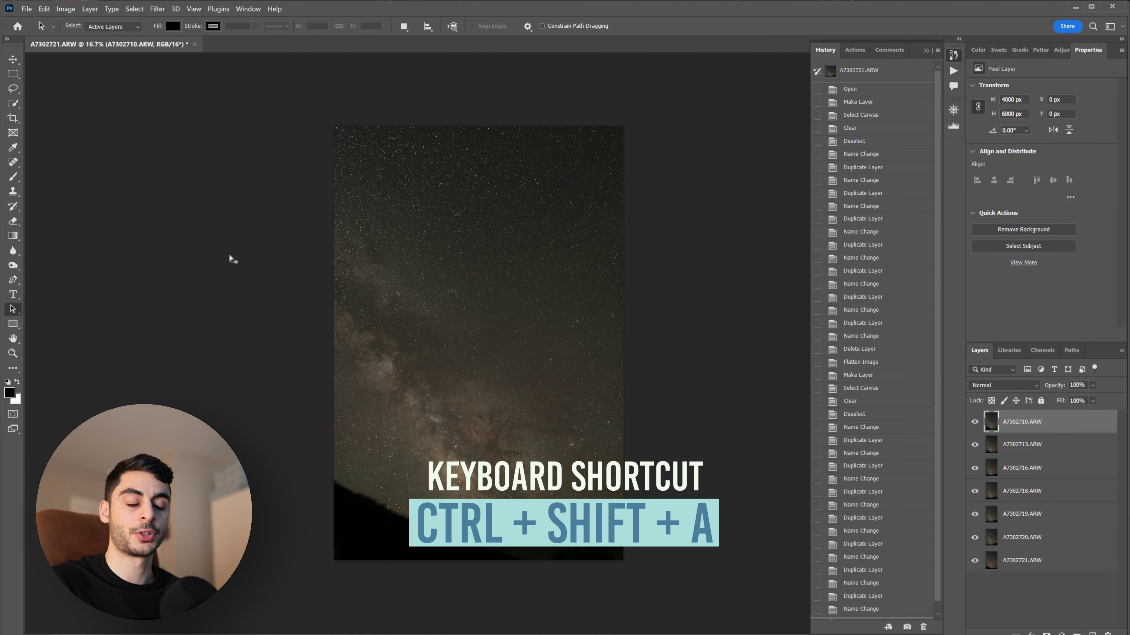
Auto-align the seven frame layers and stack the smart object in Median mode
click(44, 9)
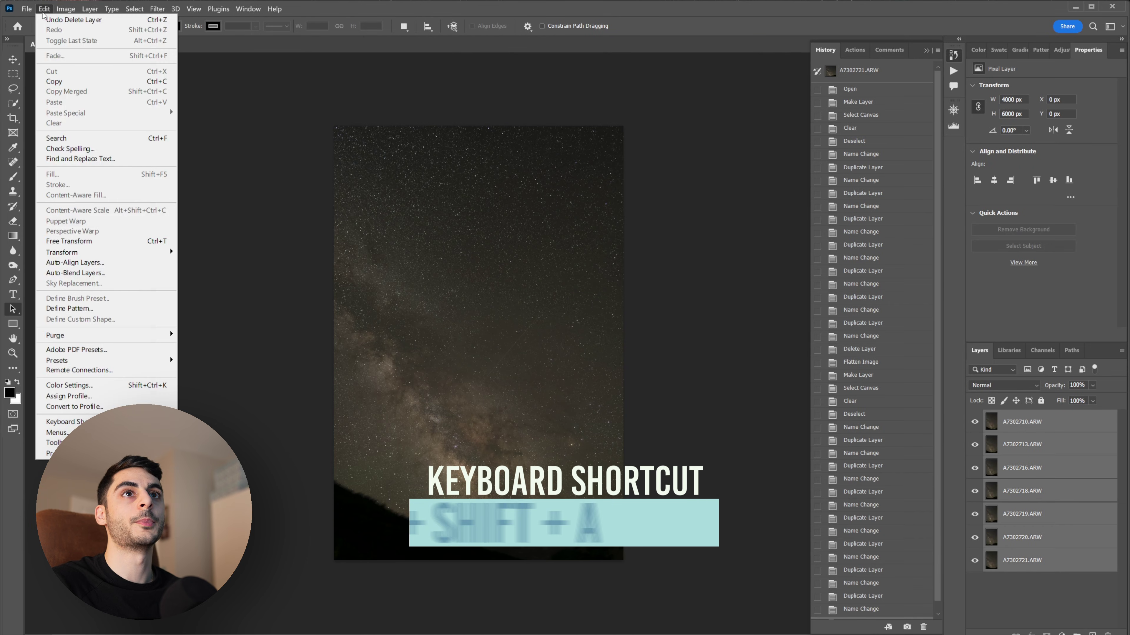
click(85, 262)
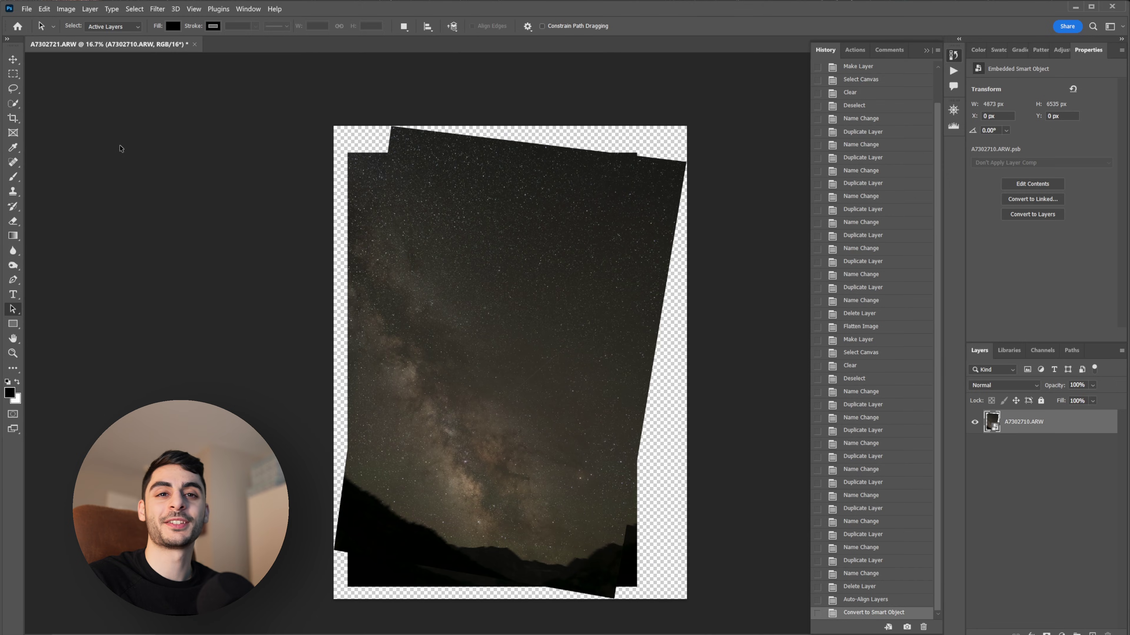
click(90, 8)
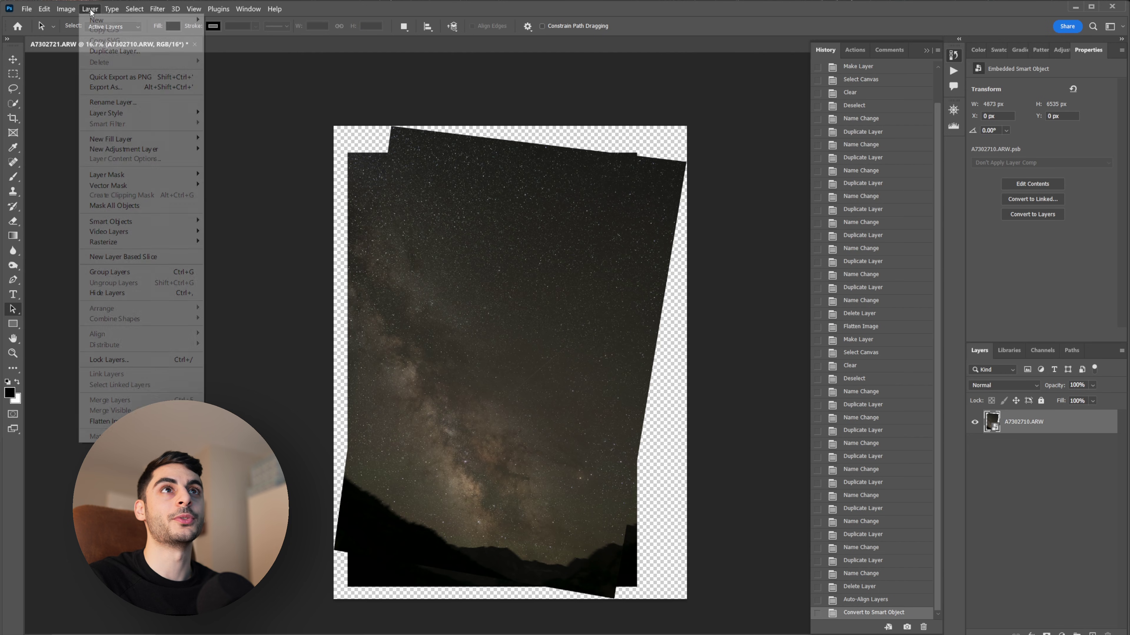
mouse_move(109, 224)
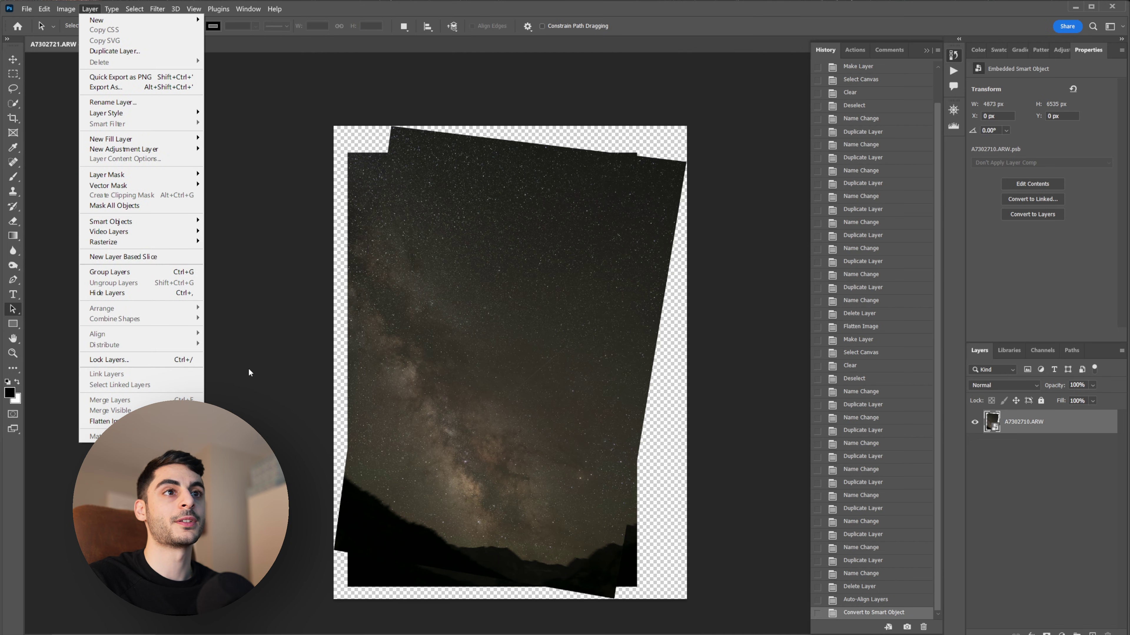
mouse_move(249, 401)
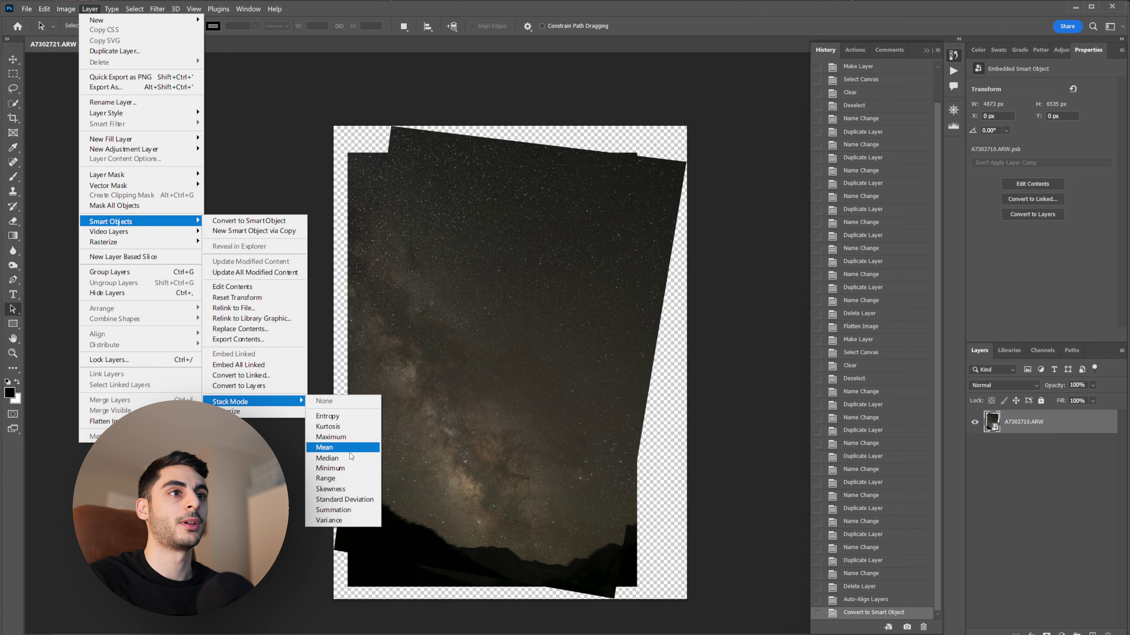
click(350, 458)
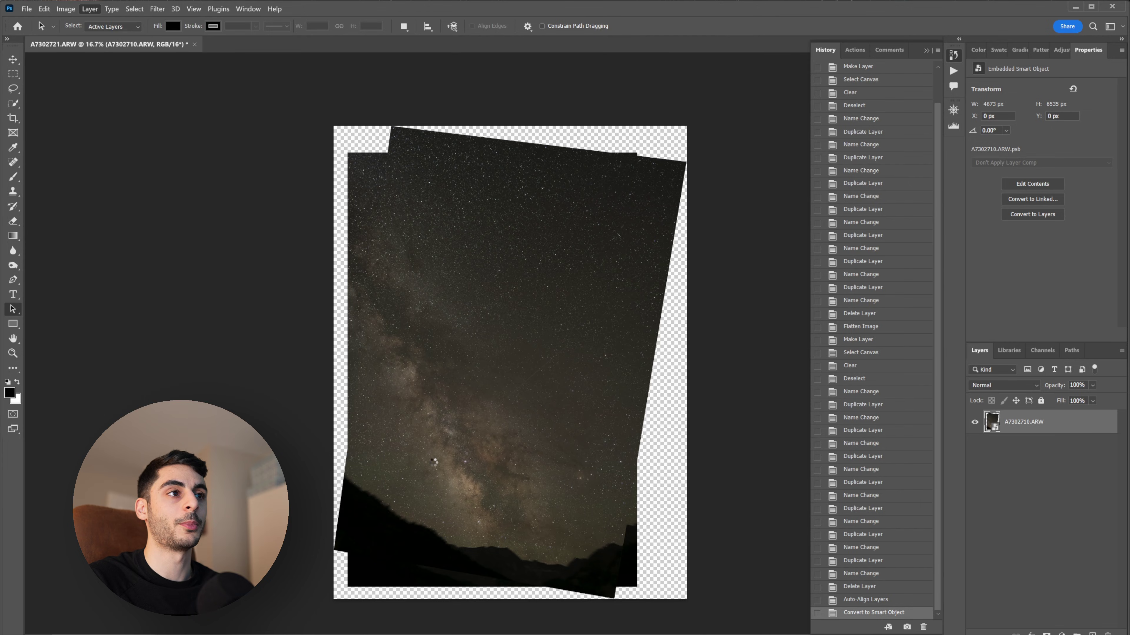
scroll(539, 397, up, 10)
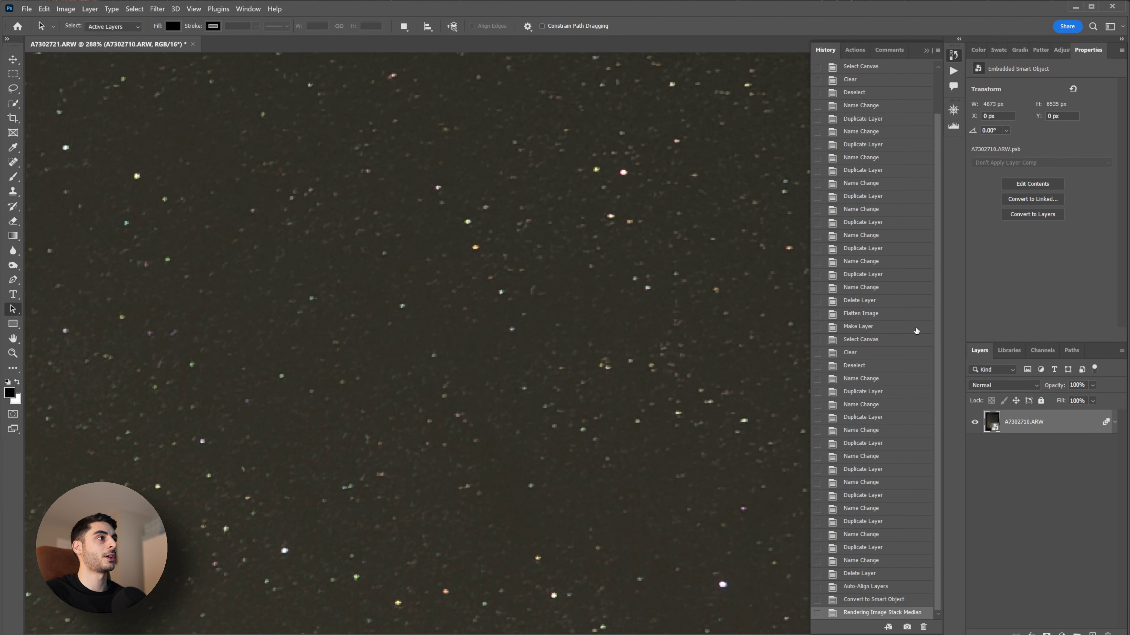
click(866, 603)
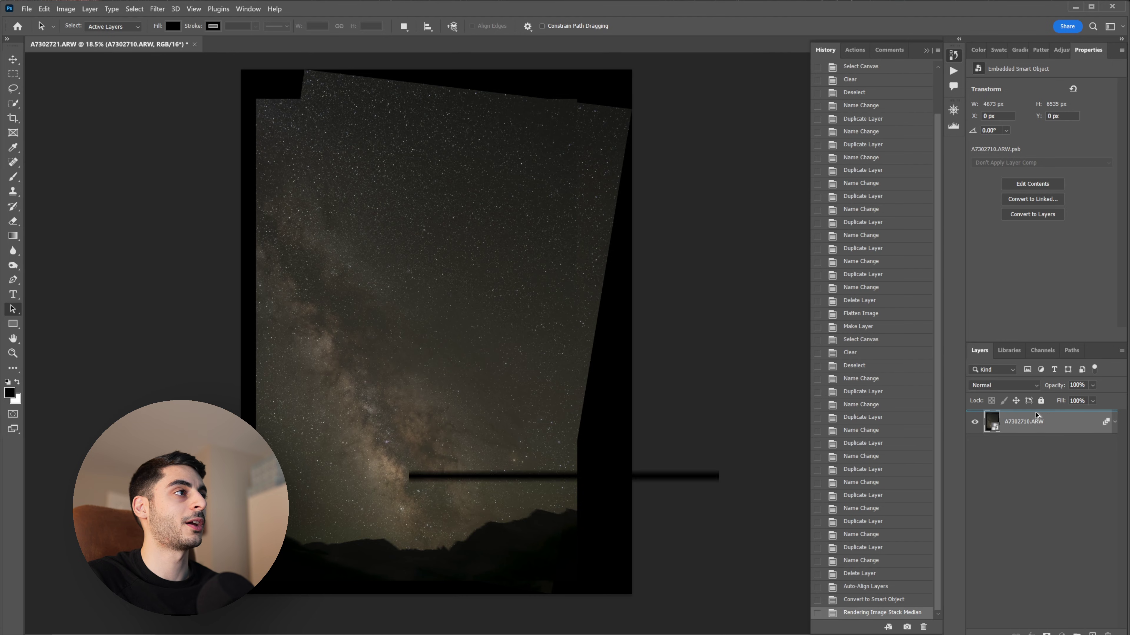
Duplicate the stacked layer and select the stars via Color Range Highlights, range 233, higher fuzziness
drag(1023, 425, 1031, 417)
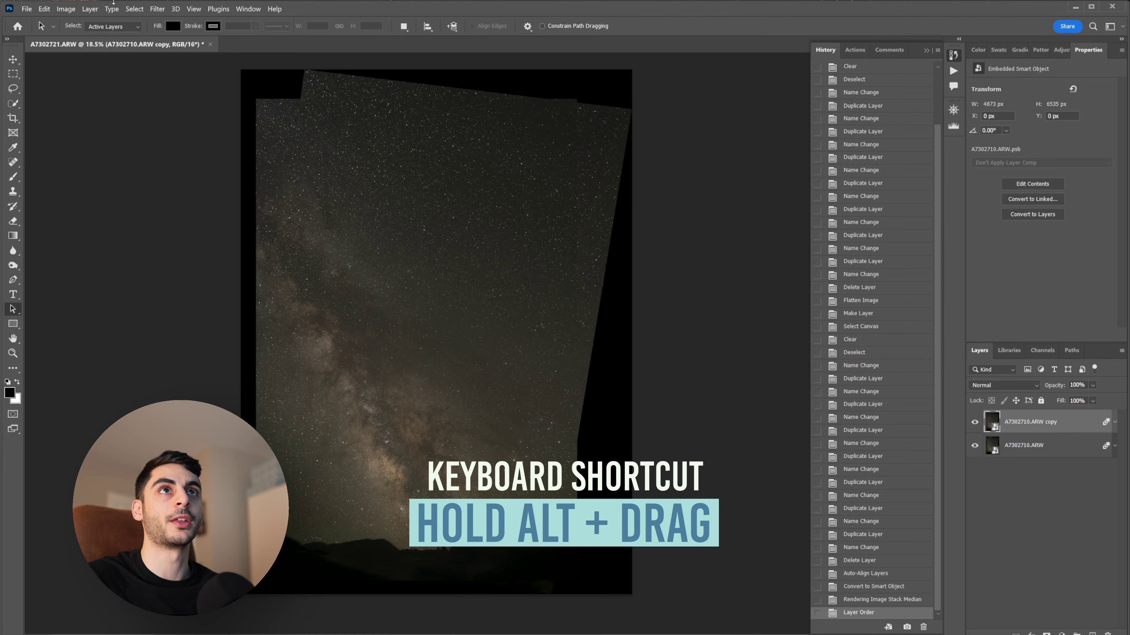
click(130, 11)
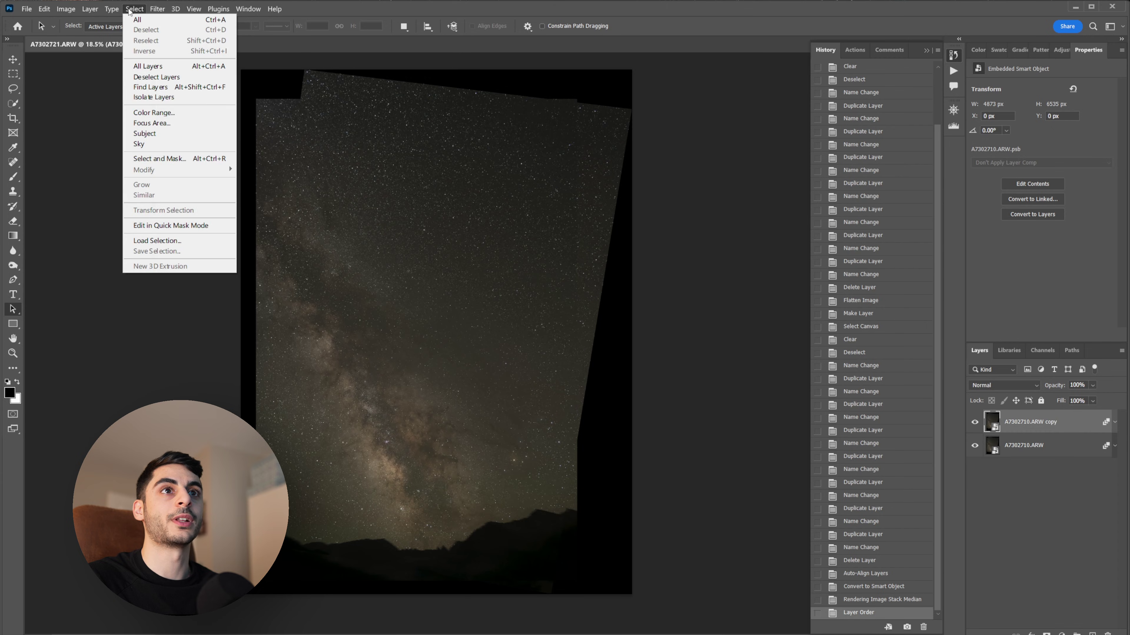
click(147, 113)
click(147, 111)
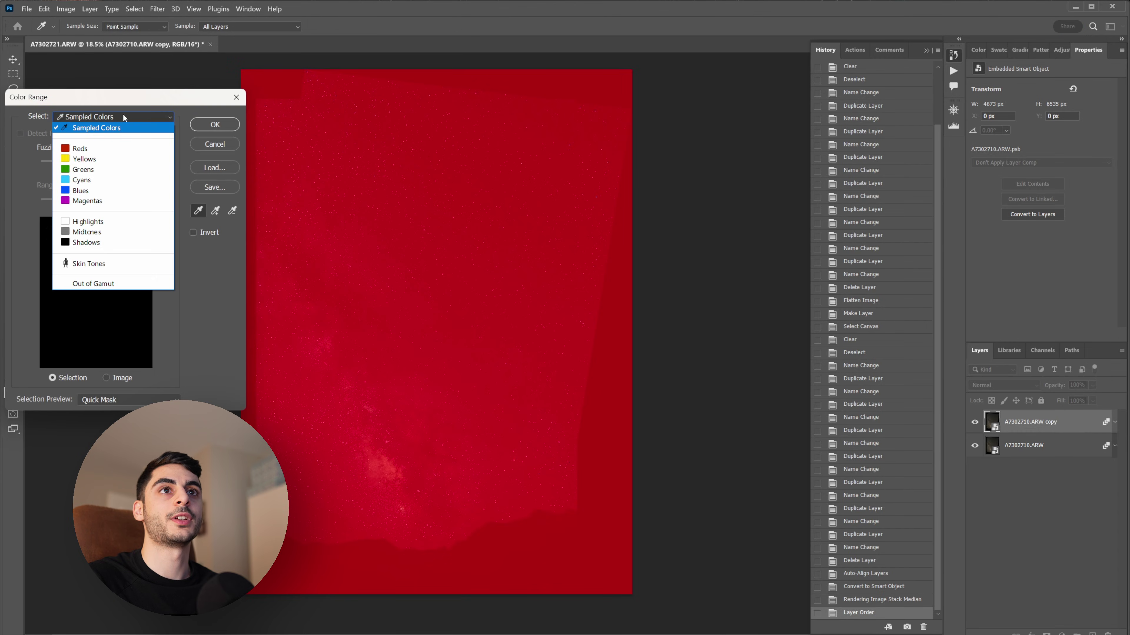
click(103, 221)
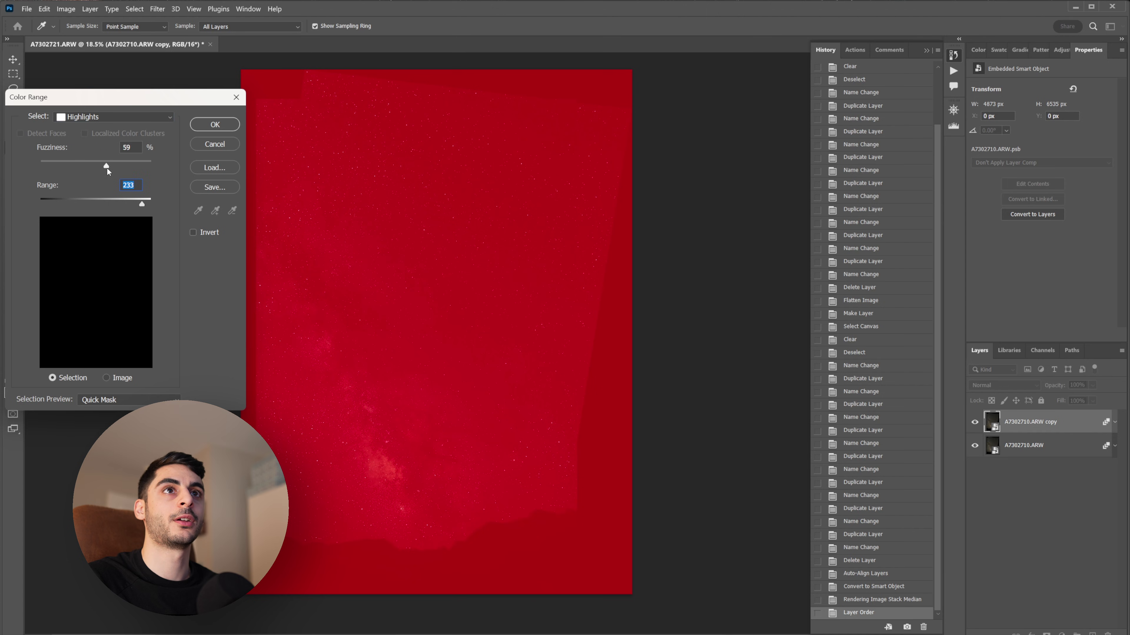
drag(128, 169, 137, 169)
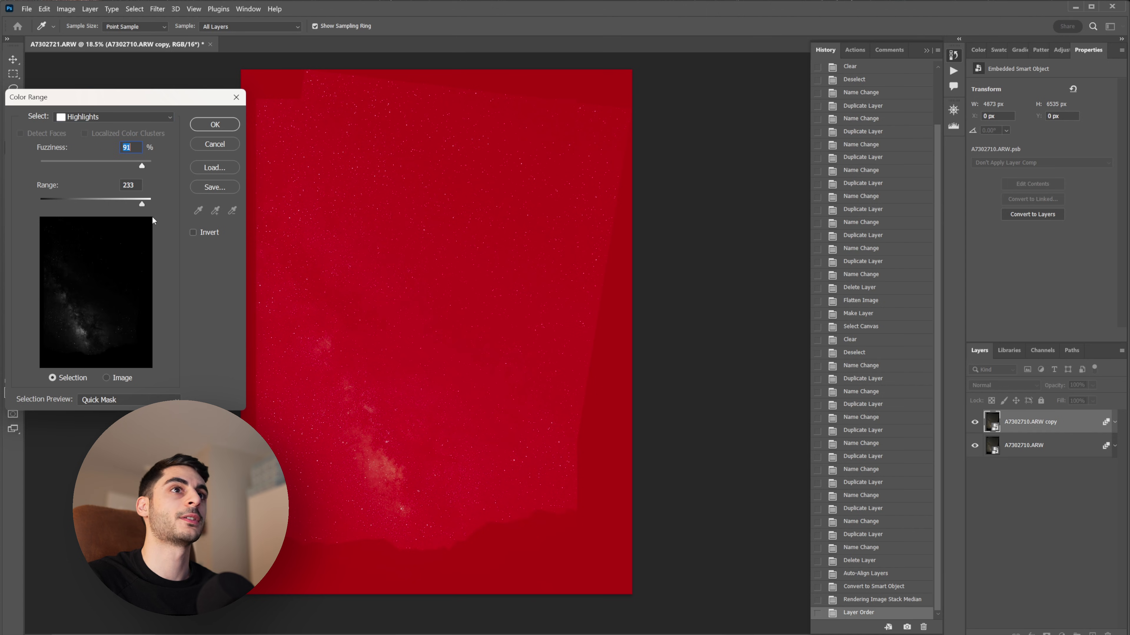
key(Return)
scroll(486, 295, up, 10)
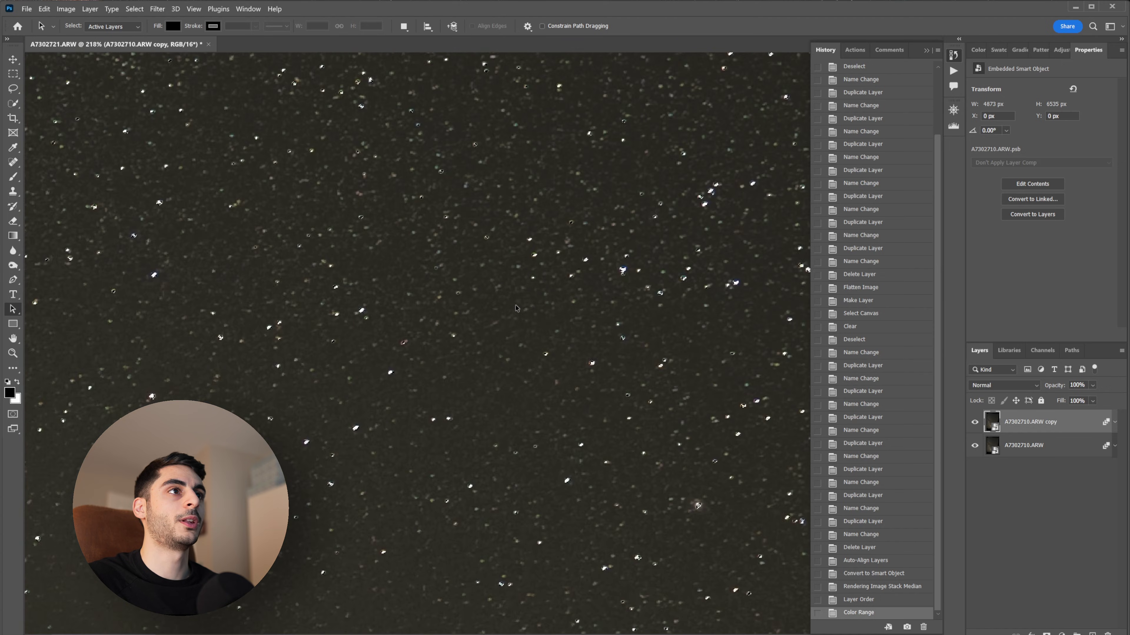
scroll(517, 308, down, 1)
scroll(634, 300, down, 5)
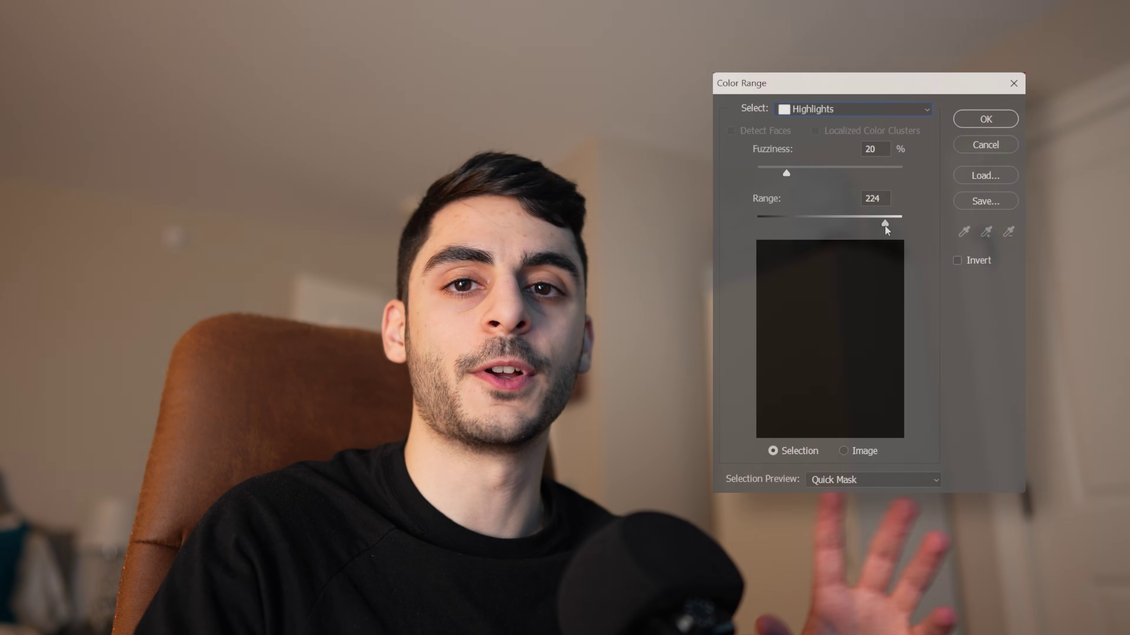
drag(885, 226, 890, 225)
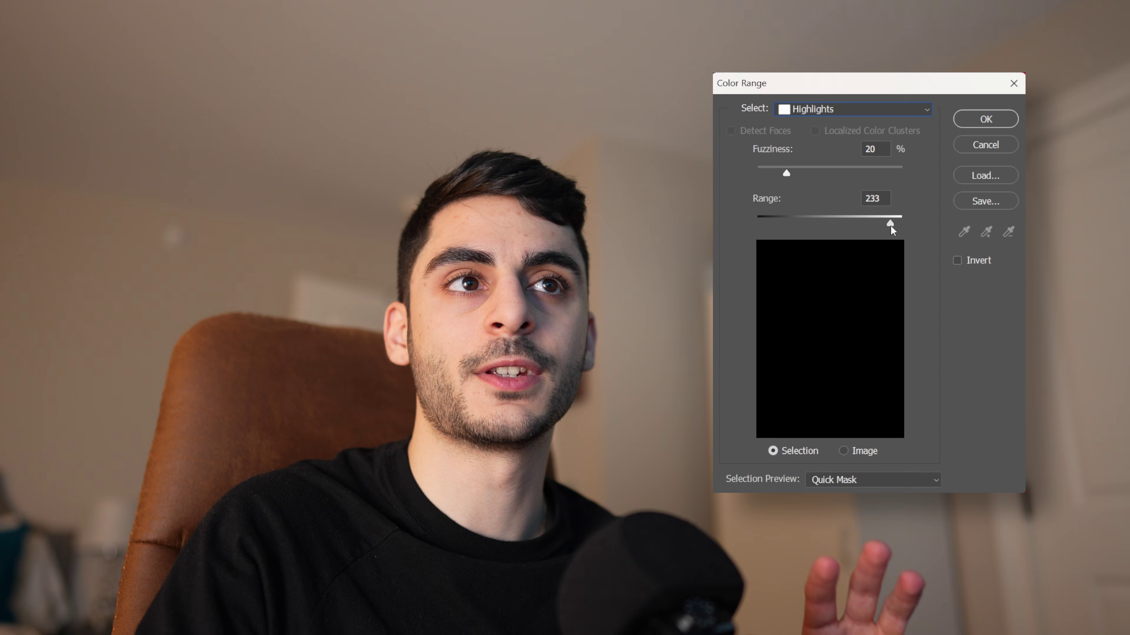
drag(789, 176, 890, 173)
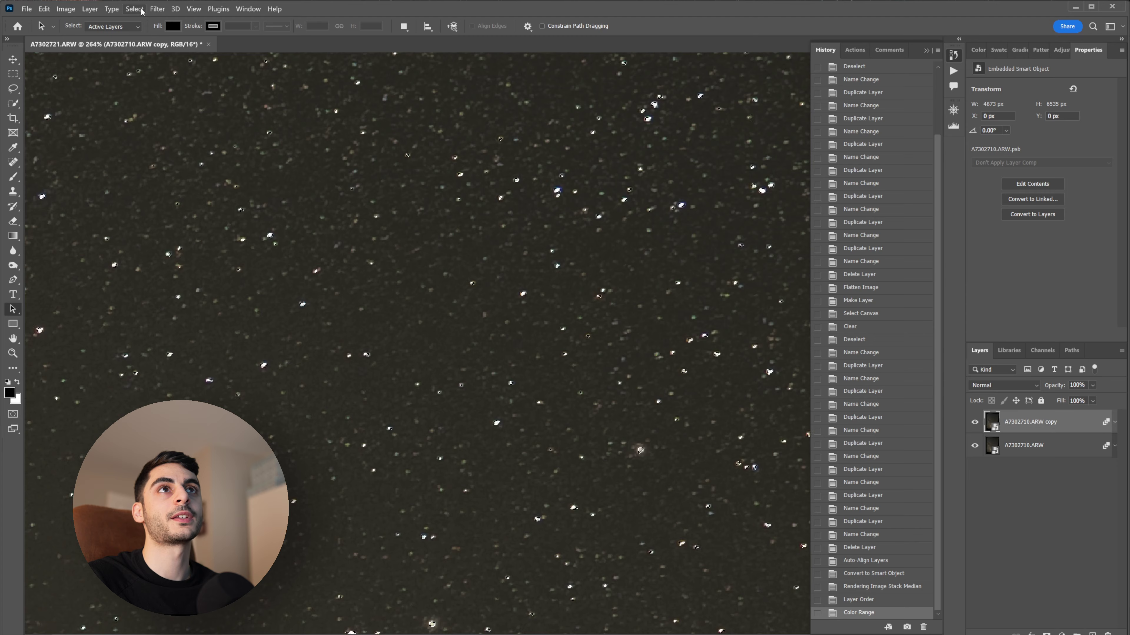
Expand the star selection by 3 pixels and feather it by 1.5 pixels
click(141, 9)
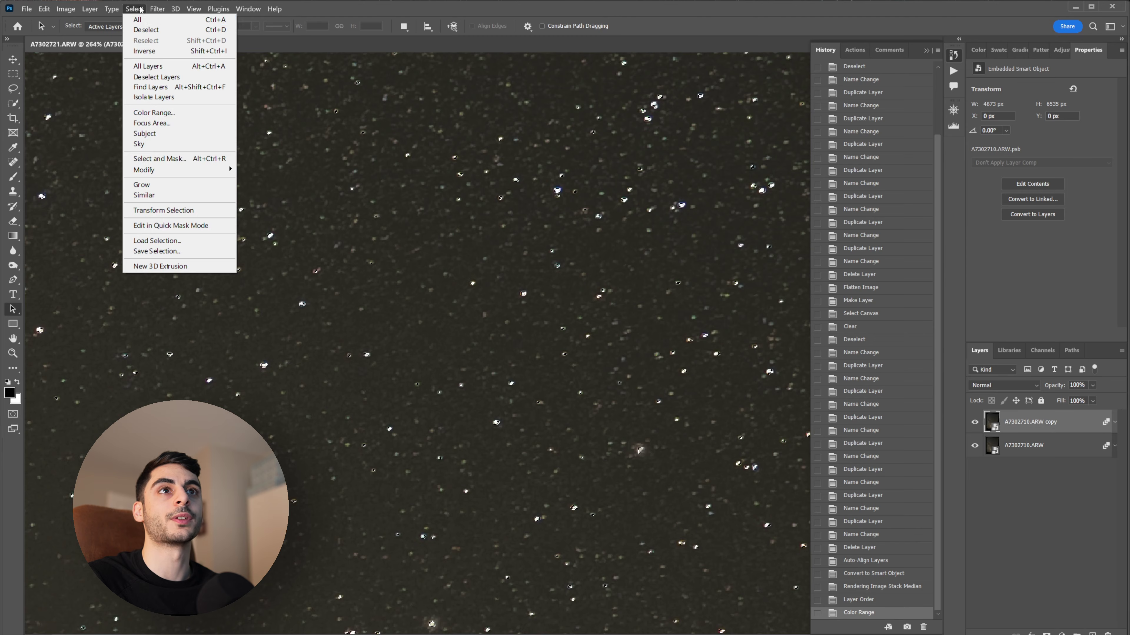
click(258, 190)
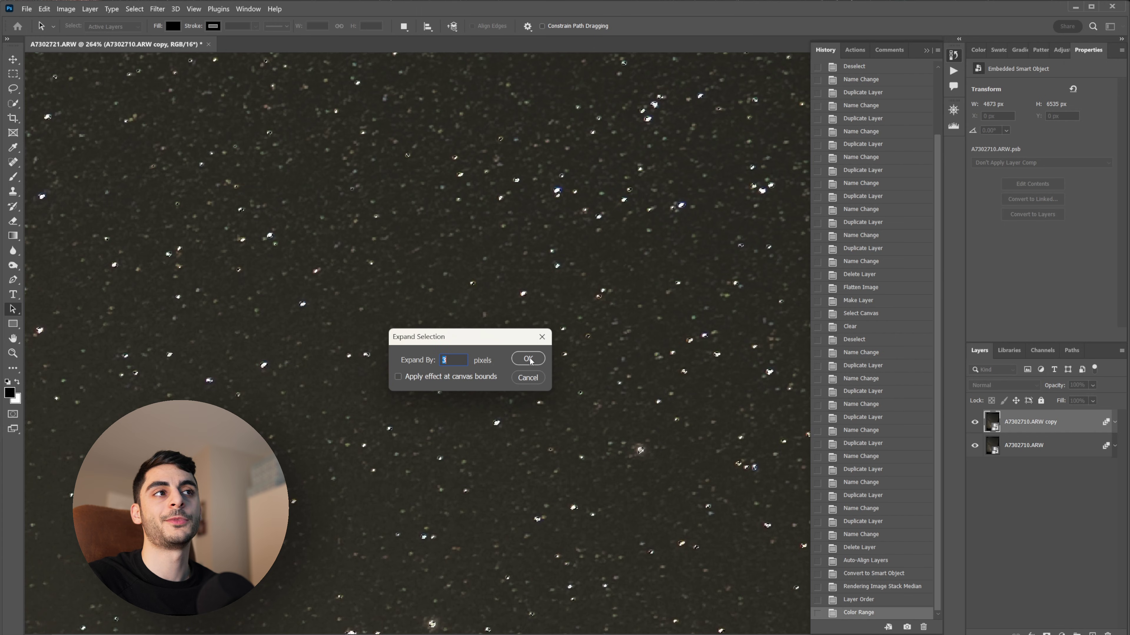
click(529, 359)
click(135, 8)
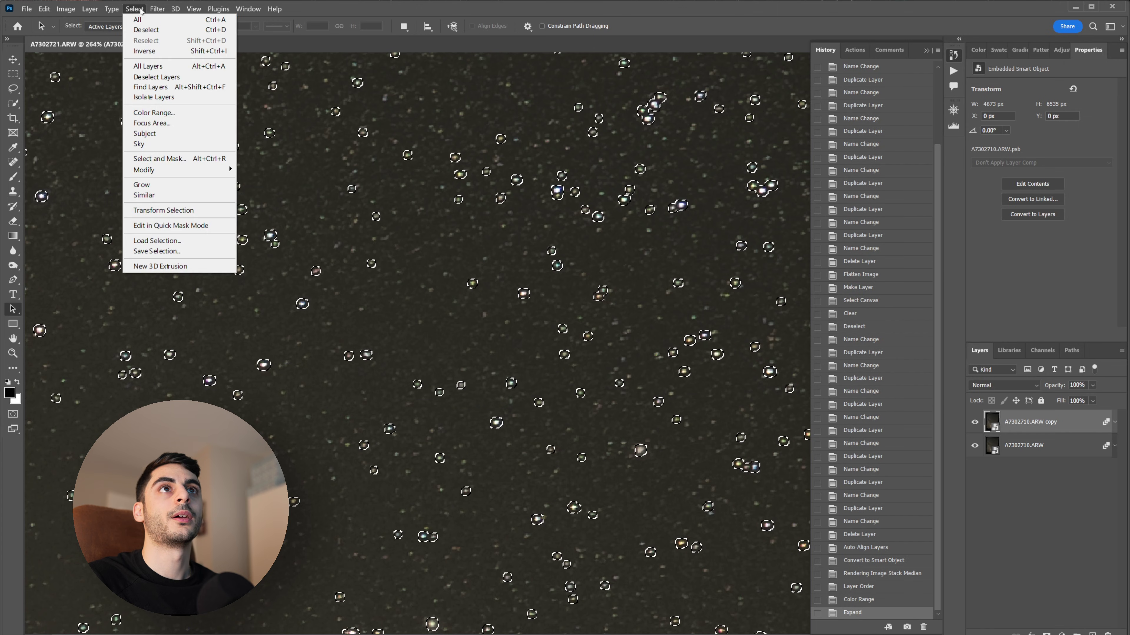
mouse_move(160, 177)
click(258, 210)
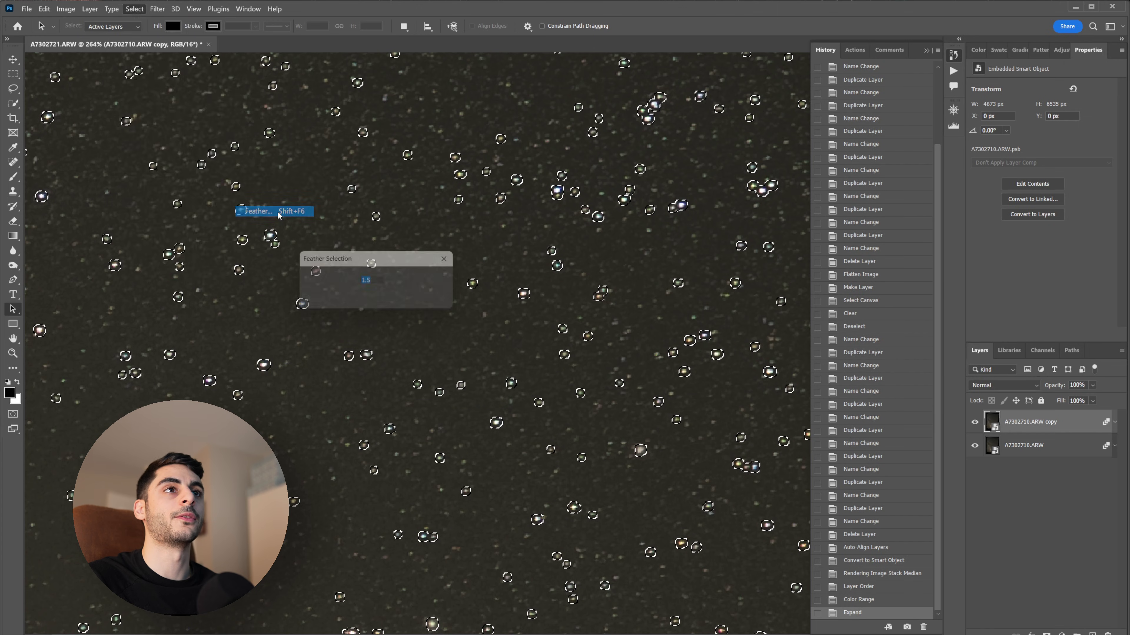
click(449, 281)
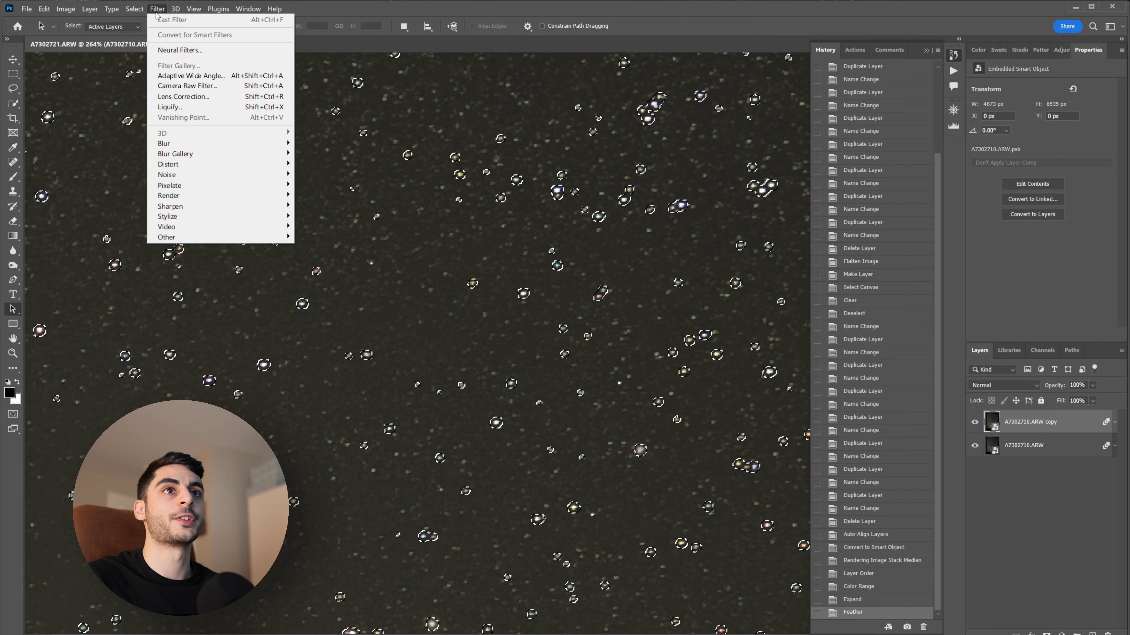
Apply a Minimum filter with 0.7-pixel radius, preserving Roundness, to shrink the selected stars
mouse_move(175, 239)
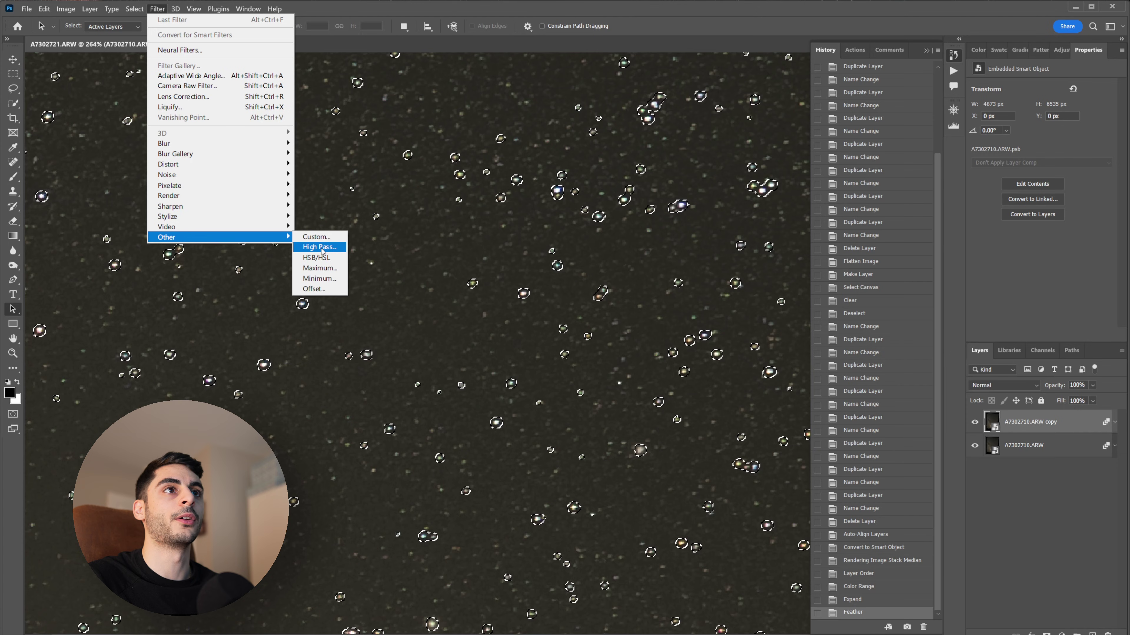
click(320, 279)
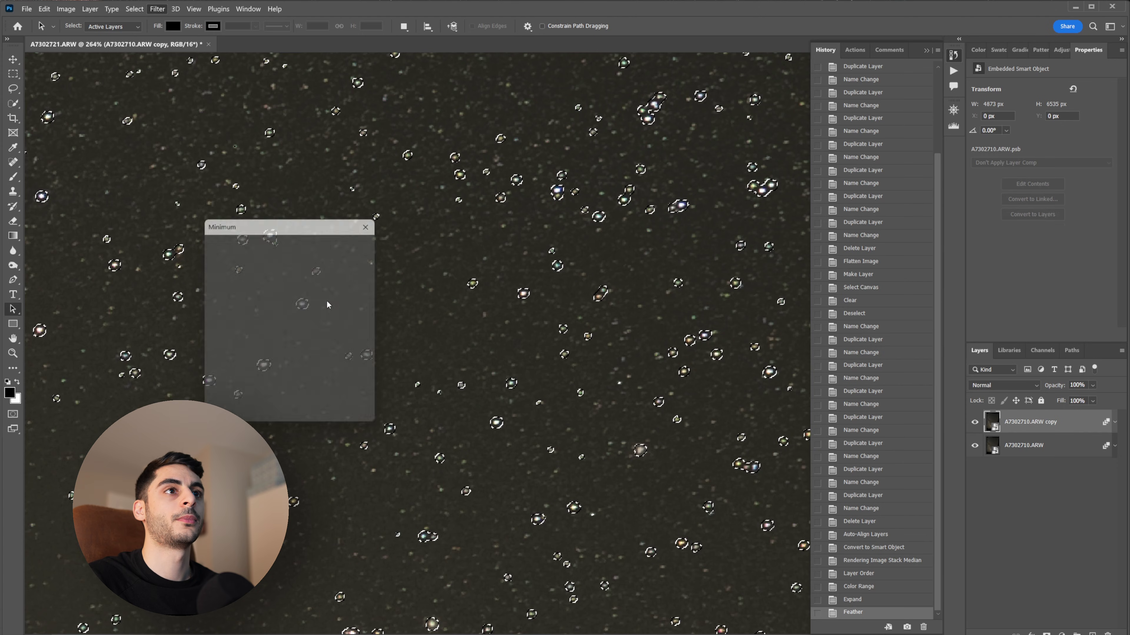
click(269, 420)
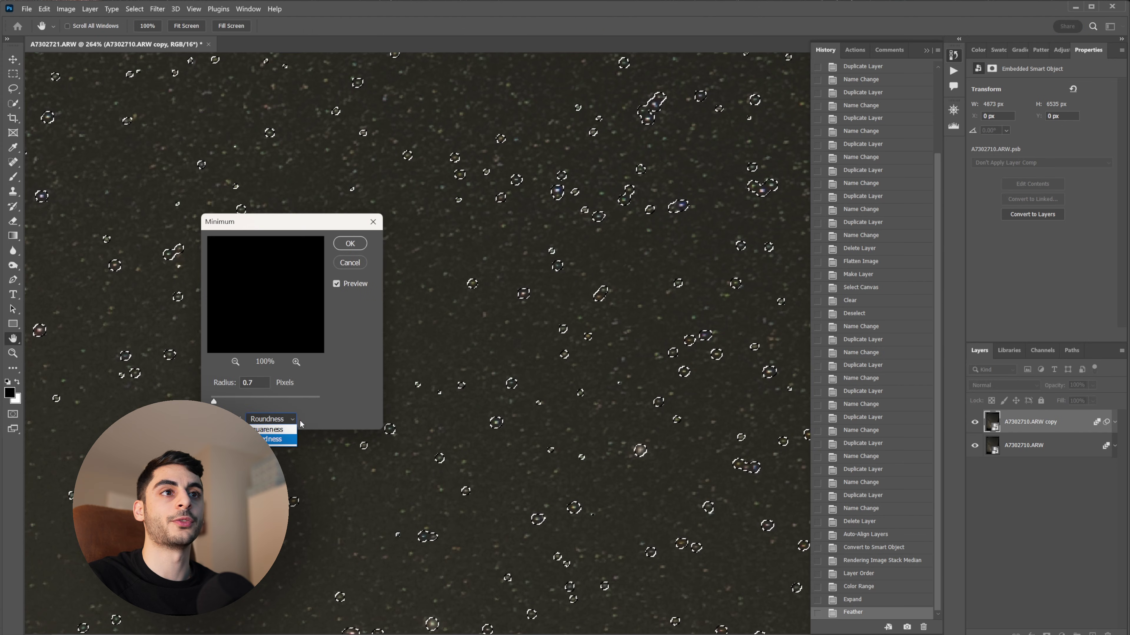
drag(267, 222, 651, 221)
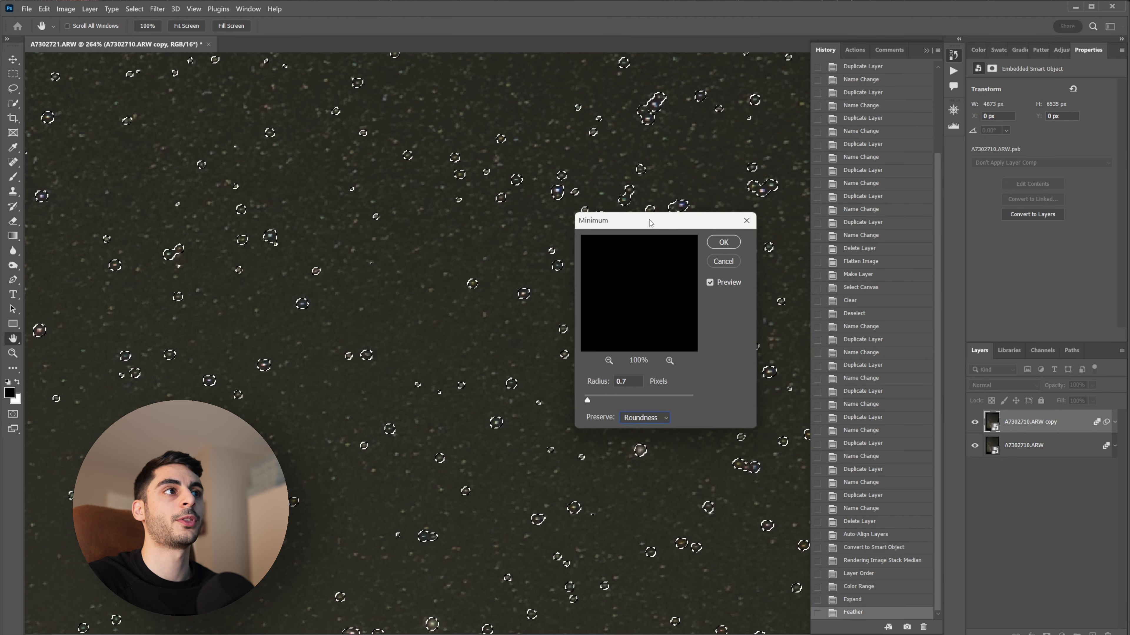
click(720, 282)
click(720, 282)
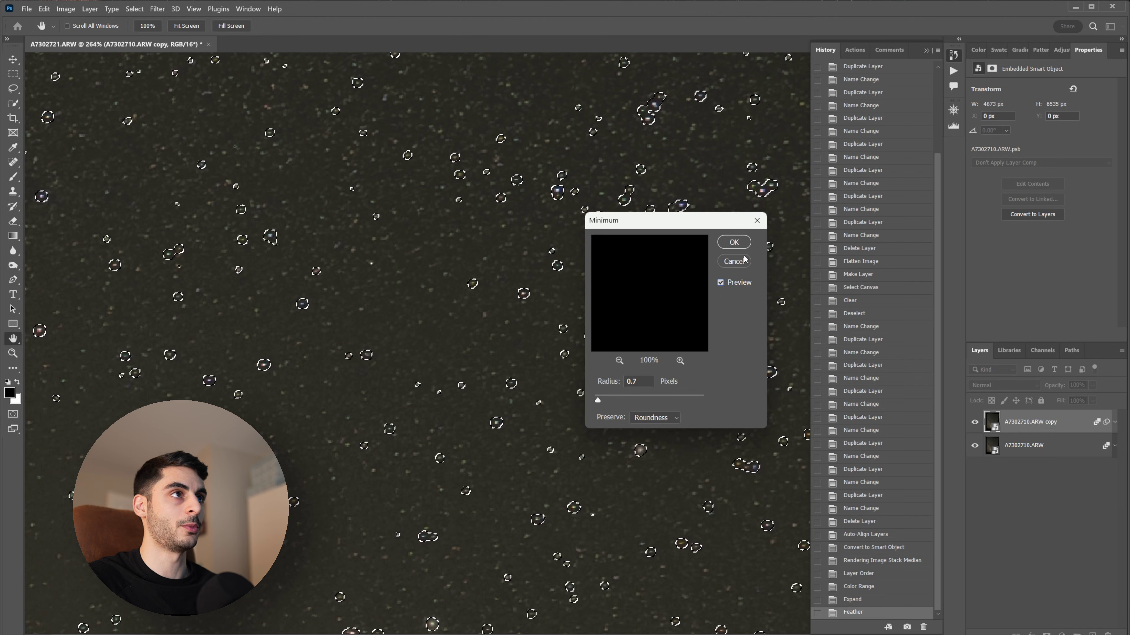
click(733, 242)
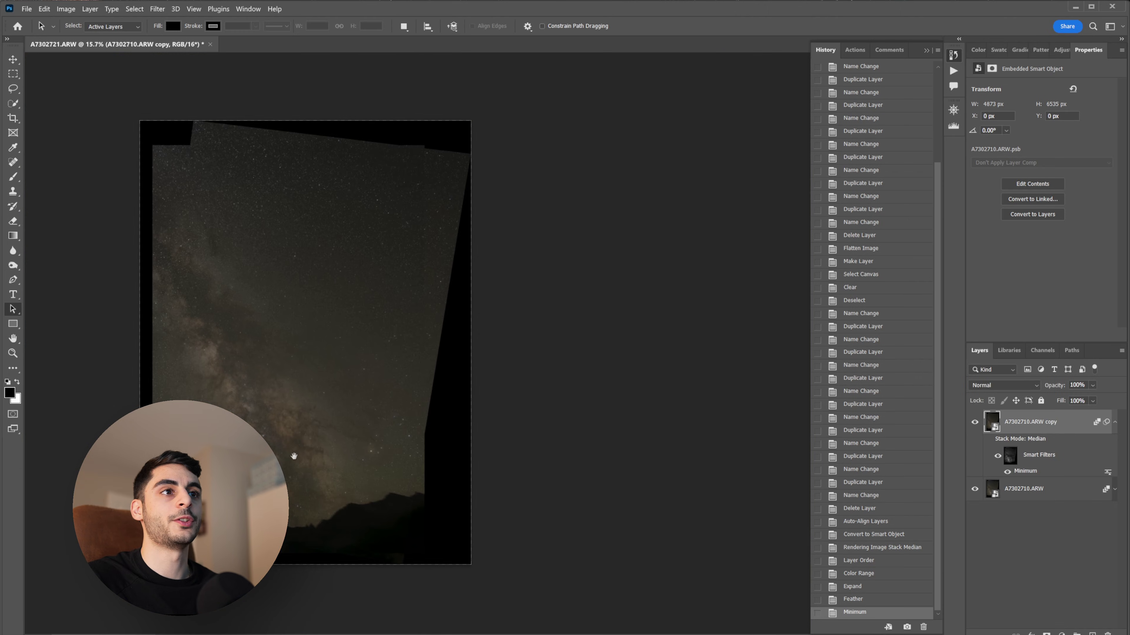
Compare the star-reduced layer with the one beneath and lower its opacity to 90%
scroll(374, 386, up, 4)
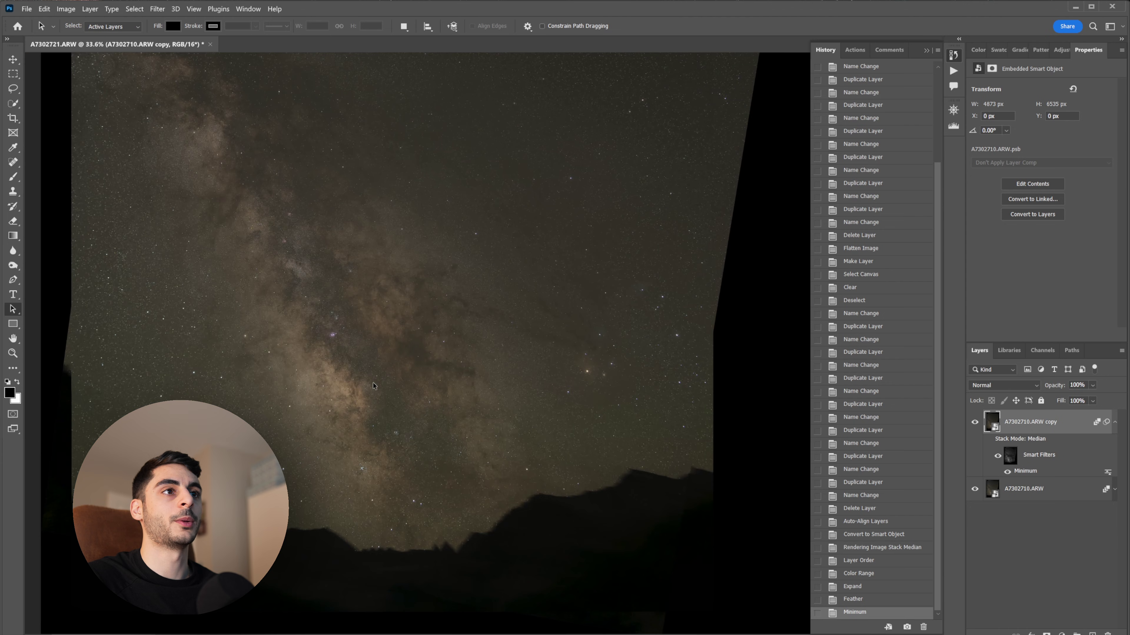
click(974, 423)
click(975, 423)
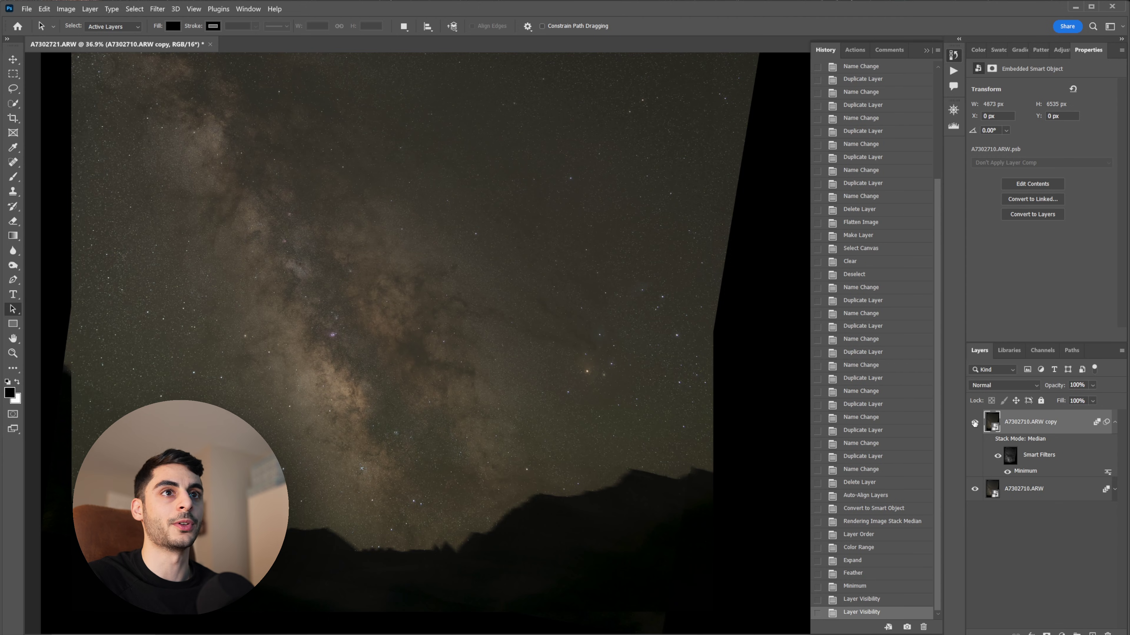
double_click(975, 423)
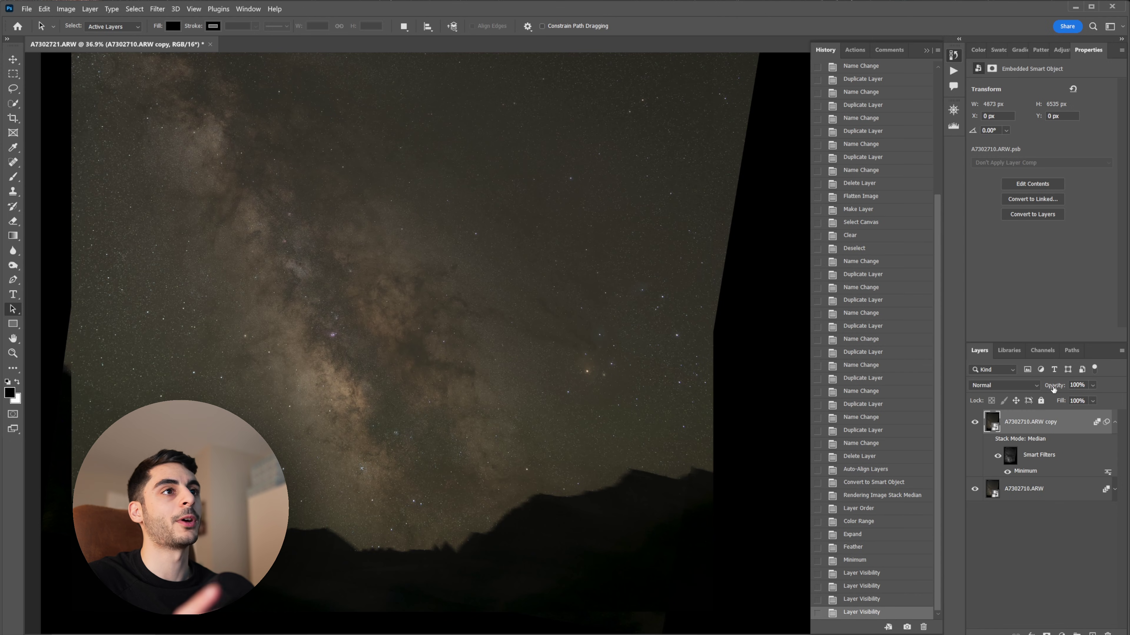
drag(1053, 390, 1050, 389)
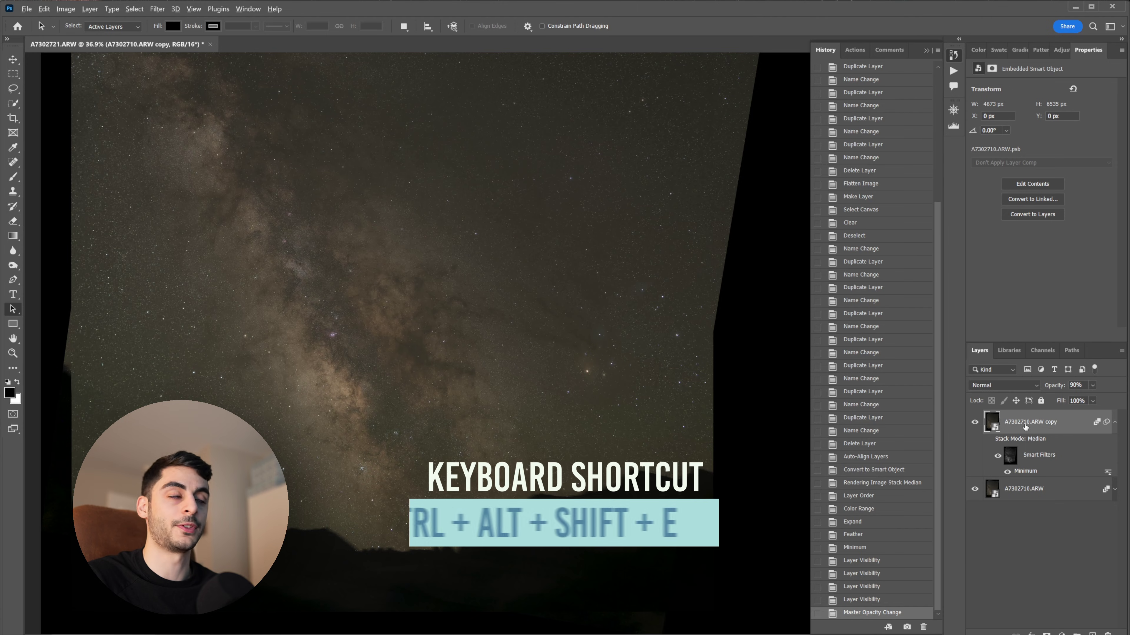
Stamp visible layers into Layer 1 and set High Pass to a 112.9-pixel radius
key(ctrl+alt+shift+e)
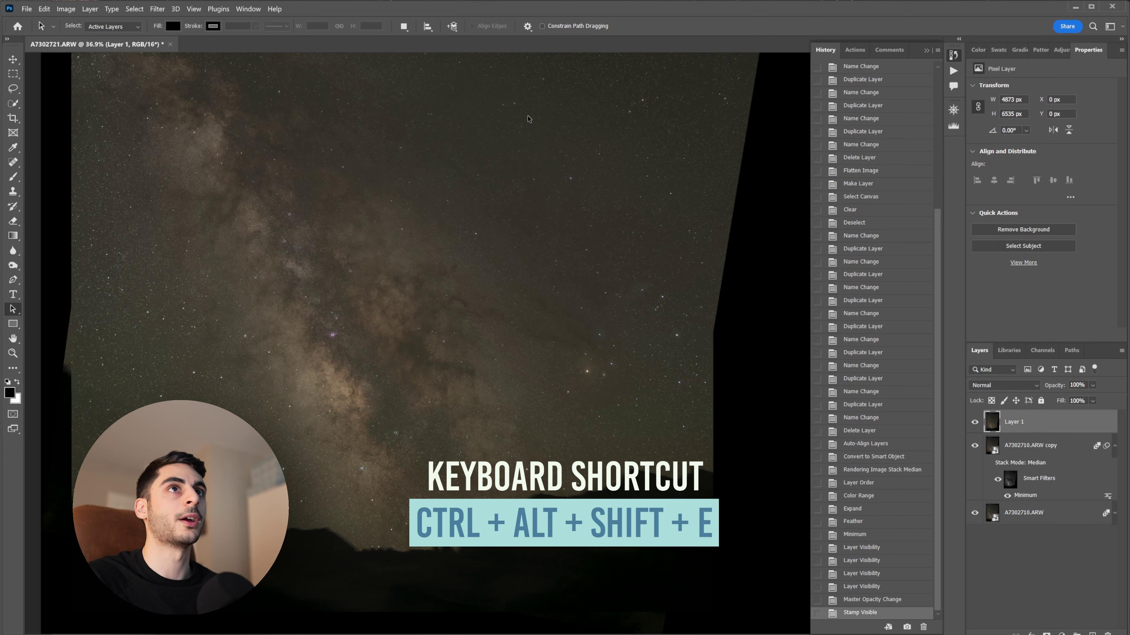
click(157, 8)
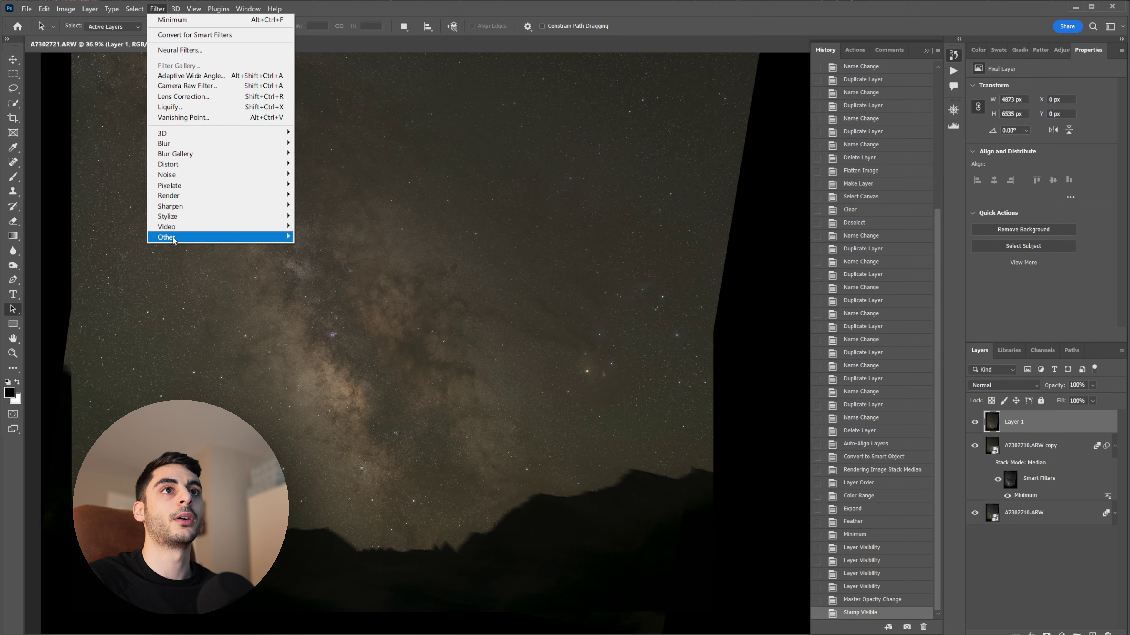
mouse_move(173, 241)
click(312, 247)
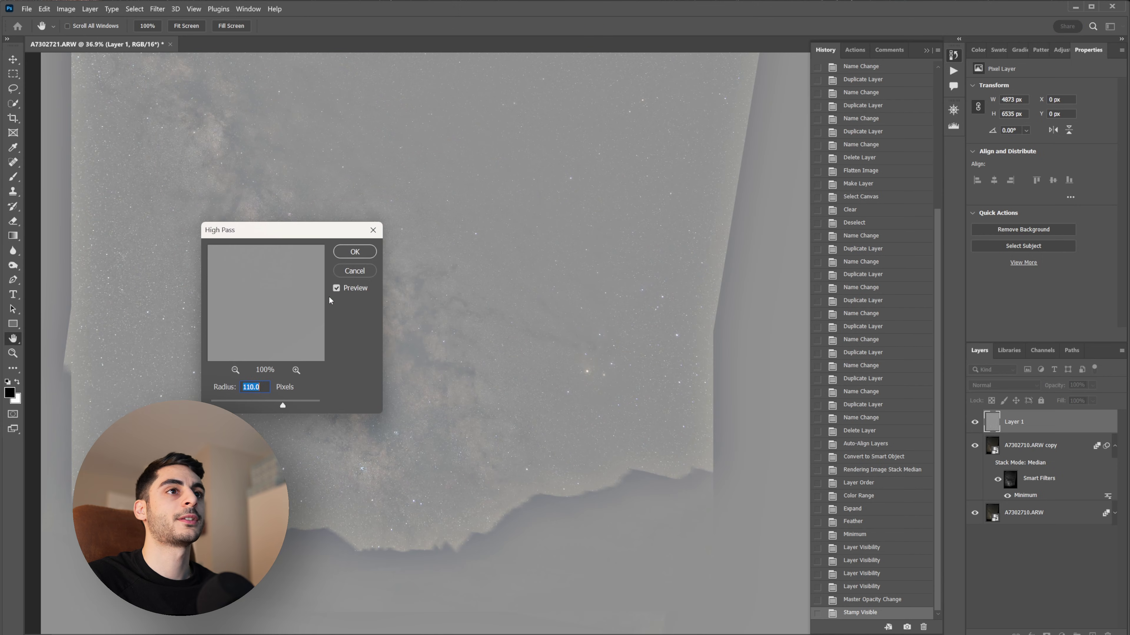
drag(293, 233, 698, 230)
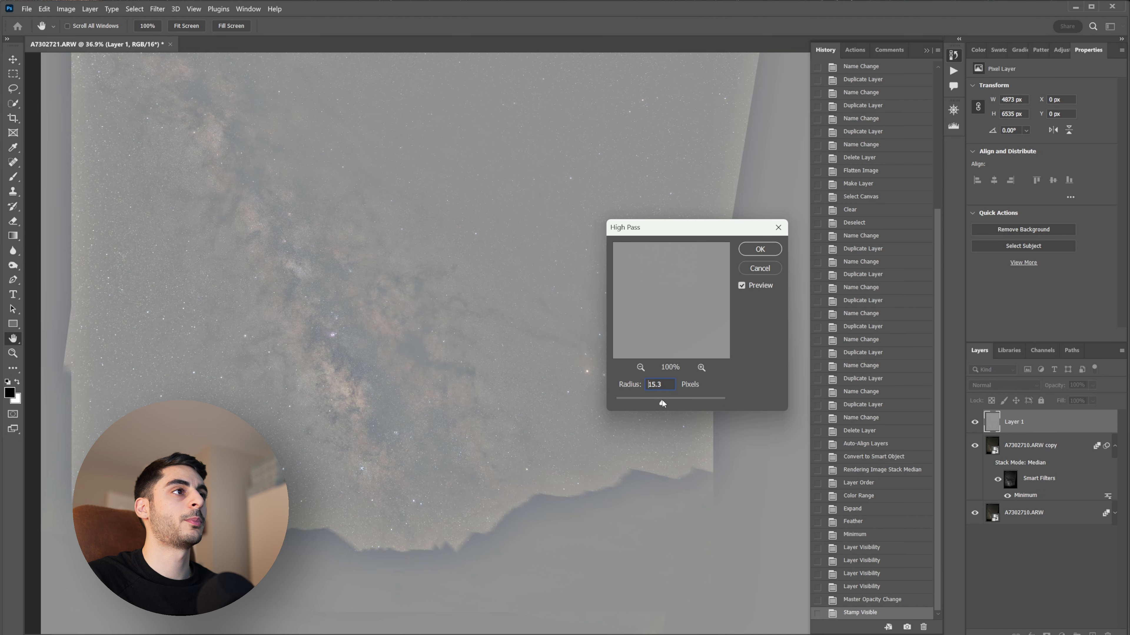
drag(662, 401, 663, 402)
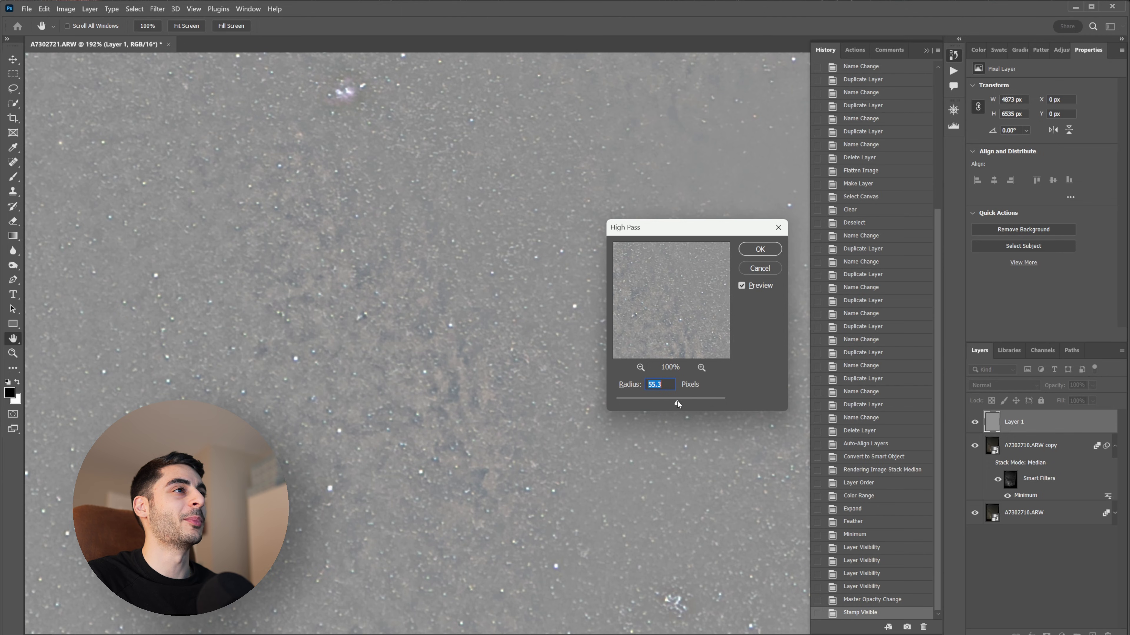
drag(677, 402, 688, 401)
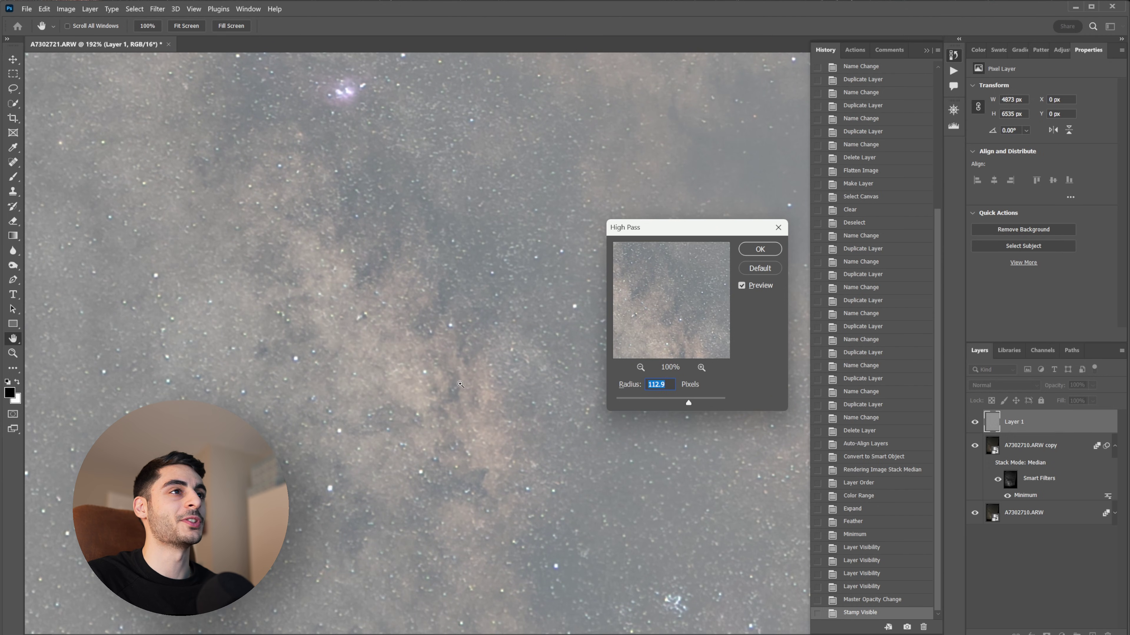
scroll(460, 384, down, 5)
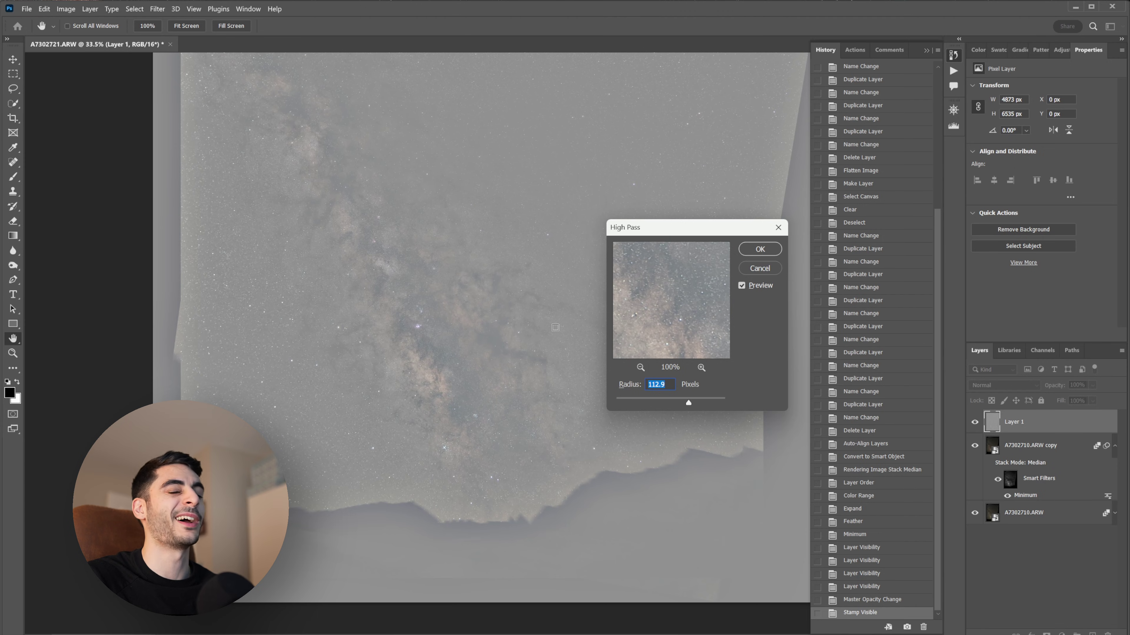
Apply the High Pass filter and blend Layer 1 in Overlay mode
click(761, 249)
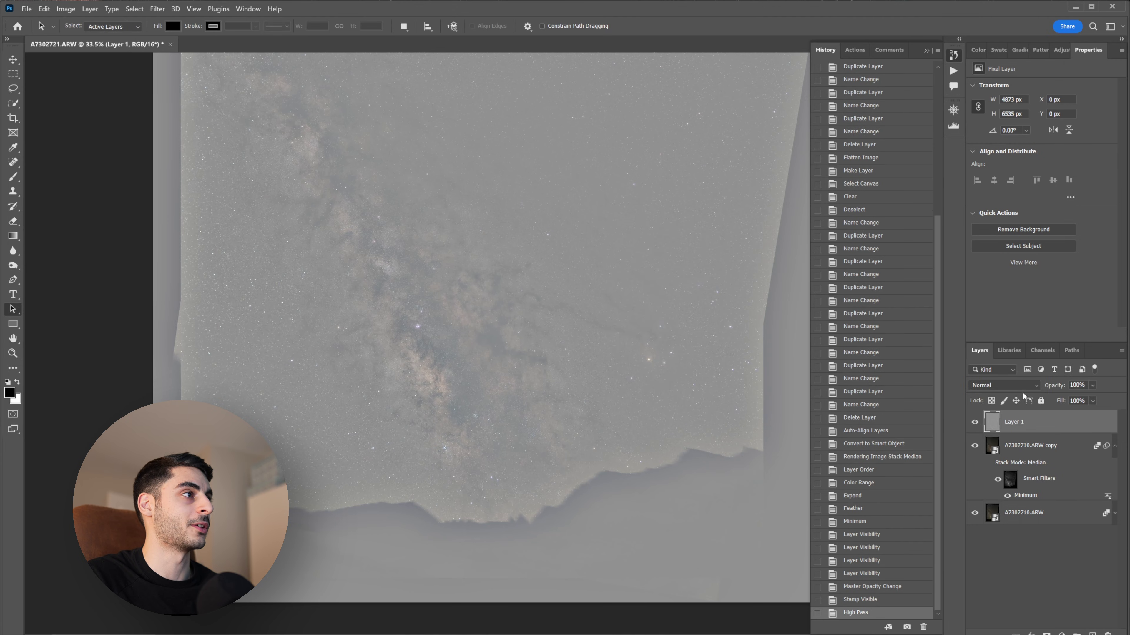
click(1029, 386)
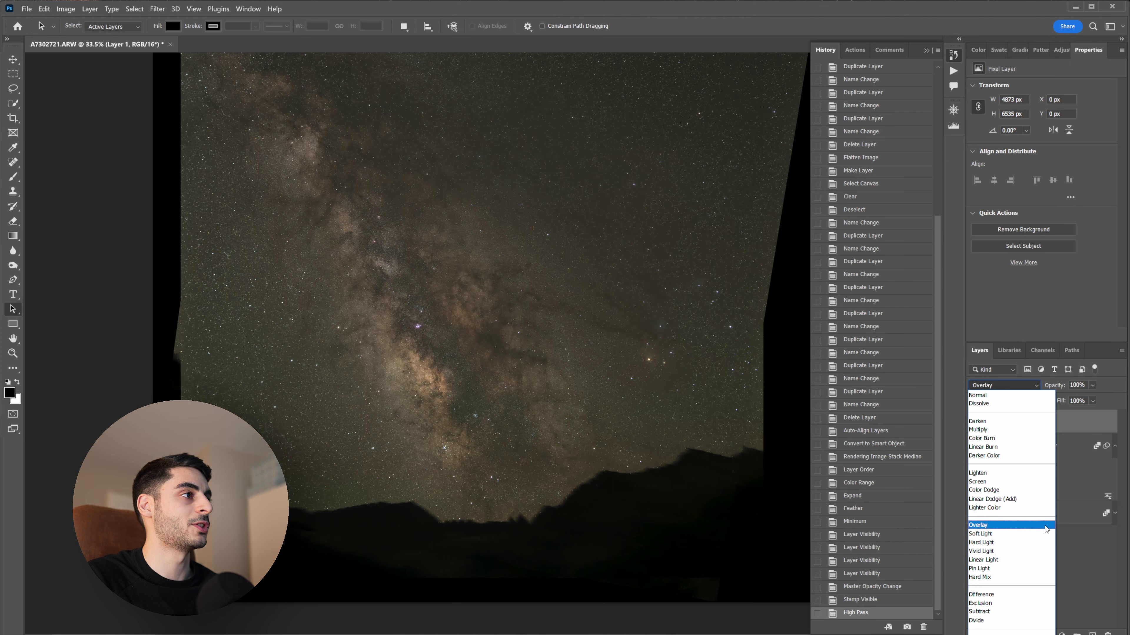
click(1047, 526)
drag(579, 290, 556, 364)
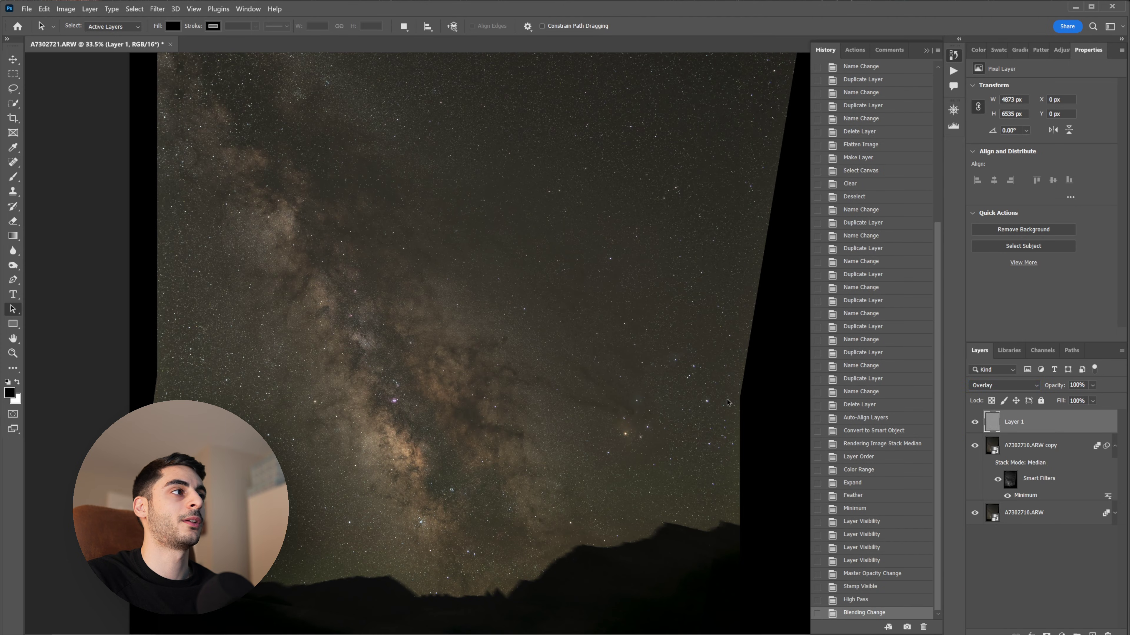
Compare Layer 1 on and off, then lower its opacity to 58%
click(975, 423)
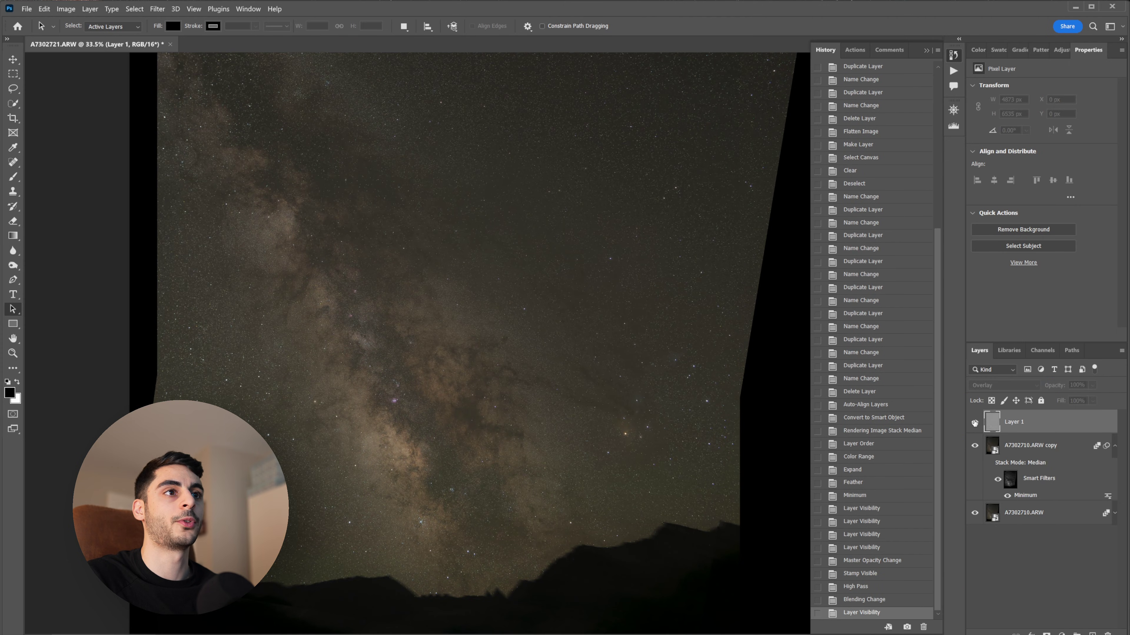
click(974, 423)
click(974, 423)
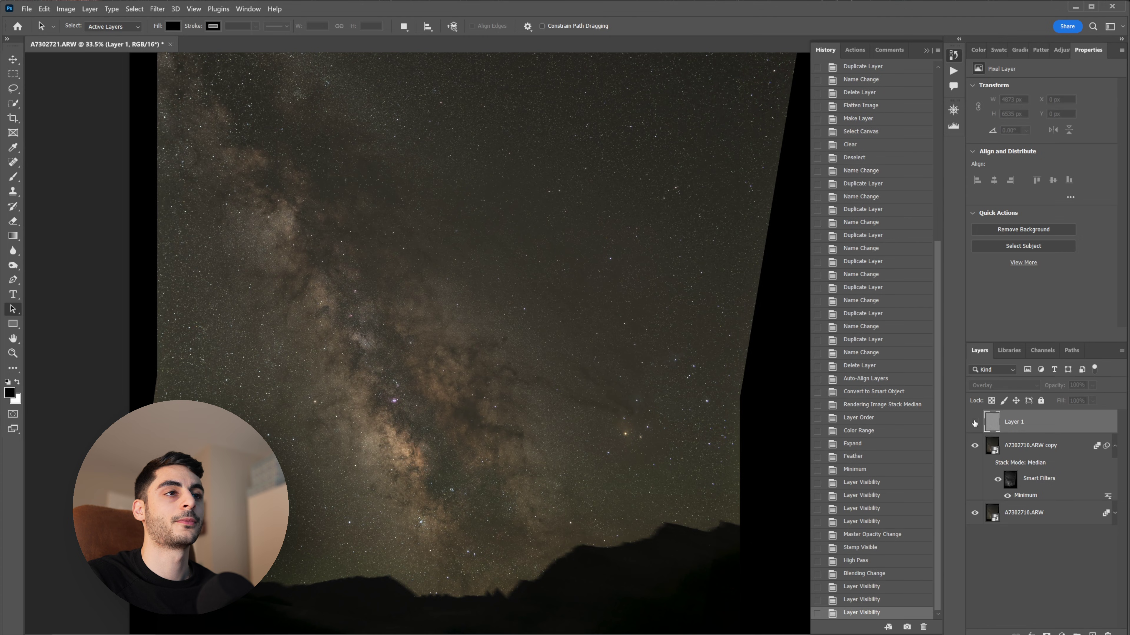
click(974, 423)
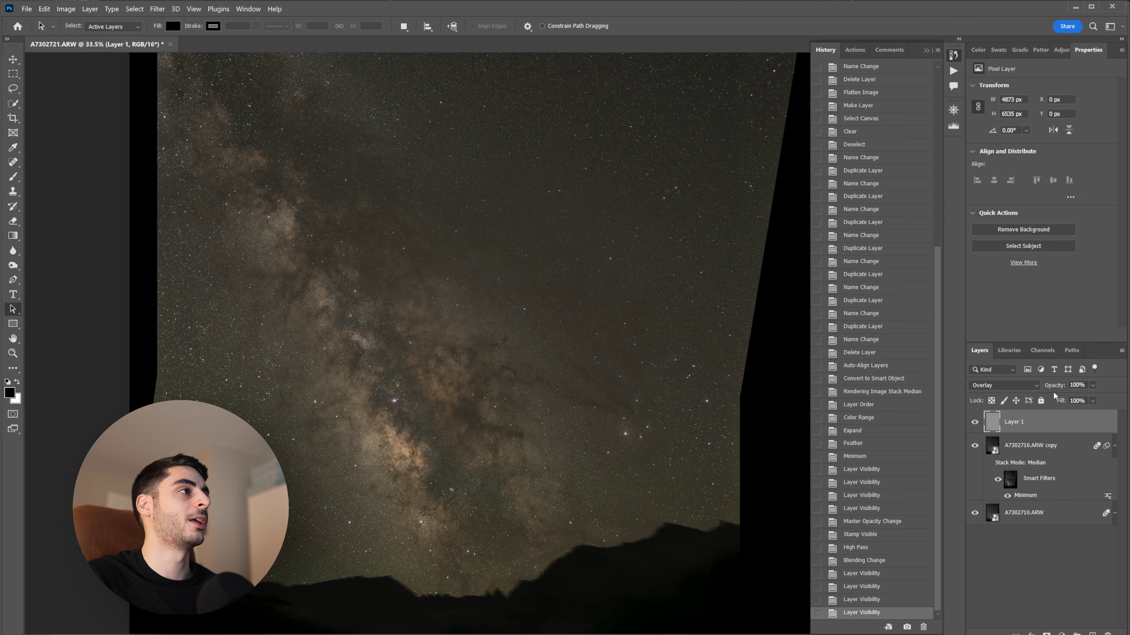
drag(1053, 389, 1050, 390)
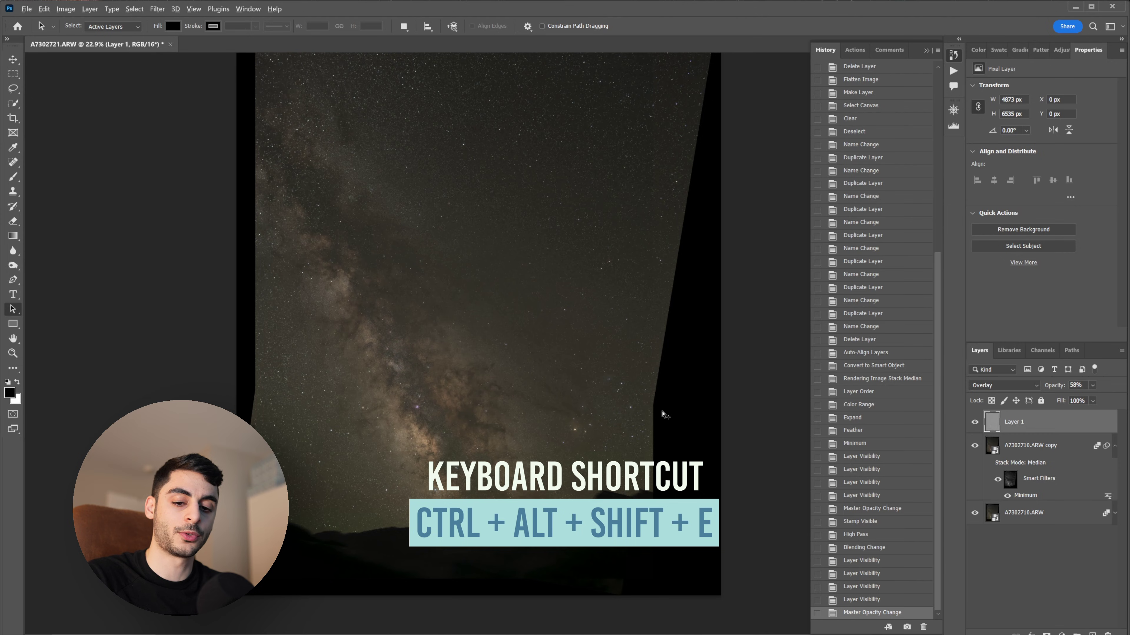
Merge all visible layers into Layer 2 and convert it for smart filters
key(ctrl+alt+shift+e)
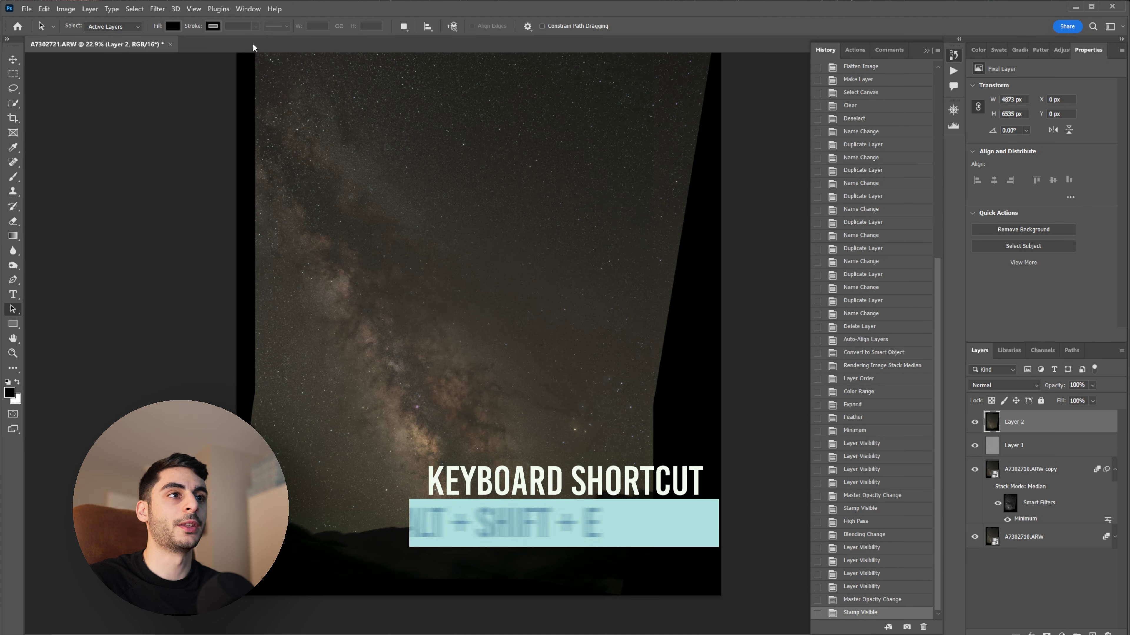
click(157, 9)
click(194, 34)
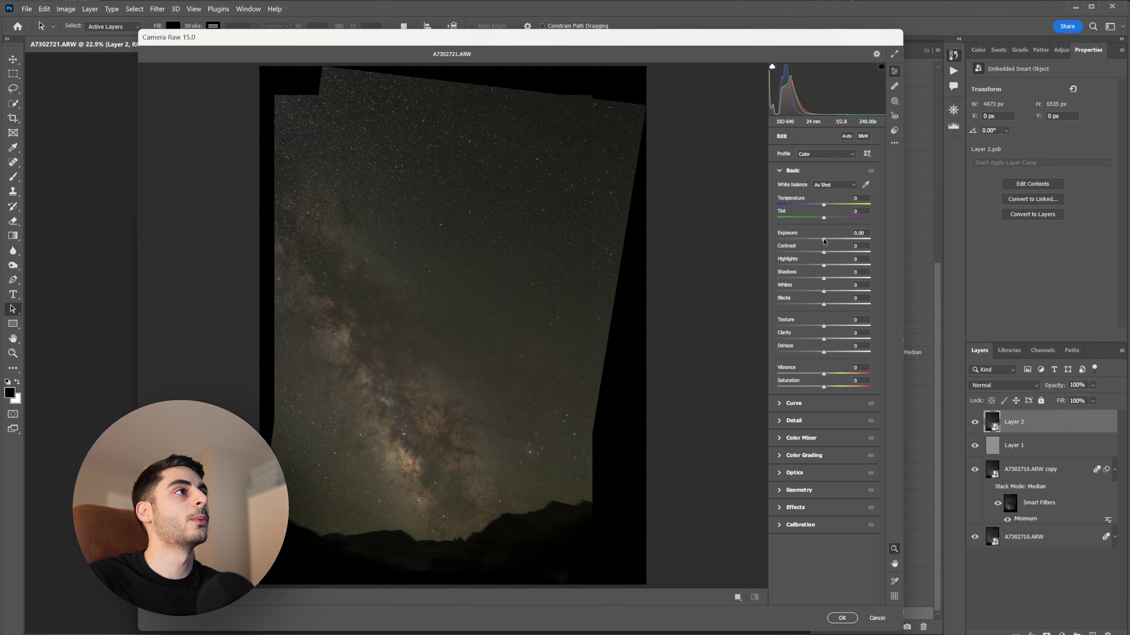
In Camera Raw, raise exposure, cool the white balance and lower highlights; then bring up photo 24's menu
drag(823, 240, 840, 244)
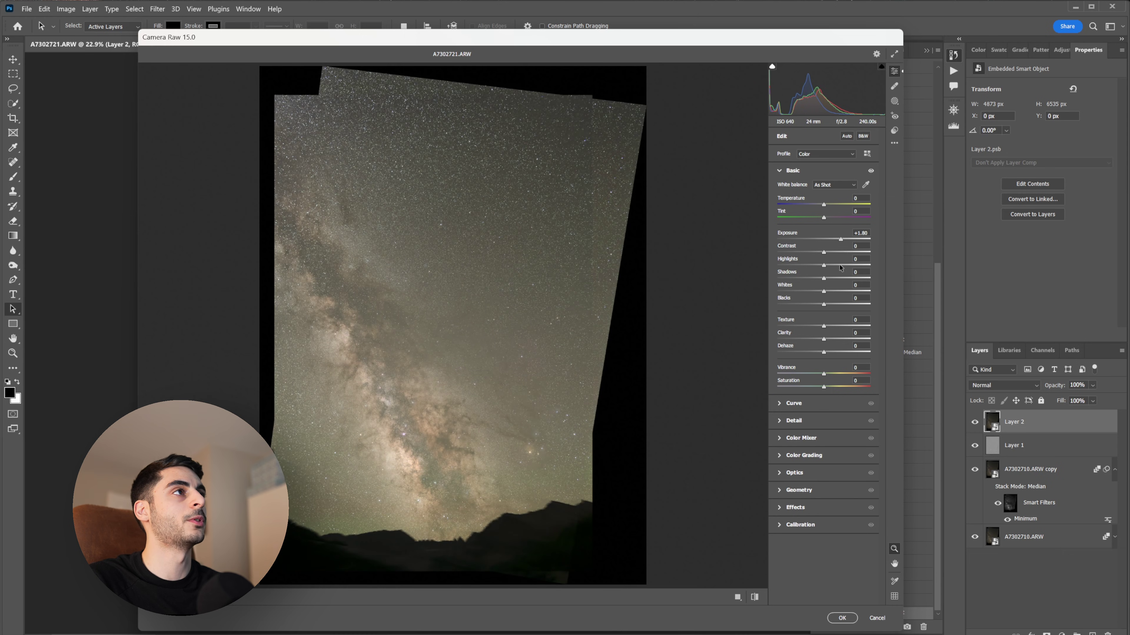
drag(824, 204, 823, 206)
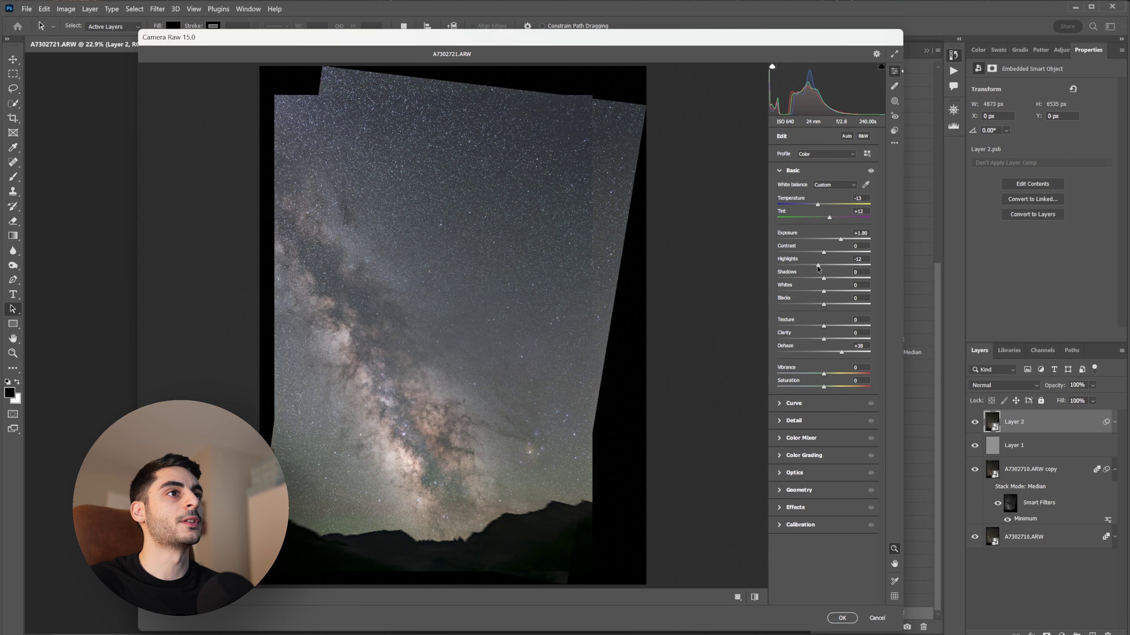
drag(823, 279, 815, 277)
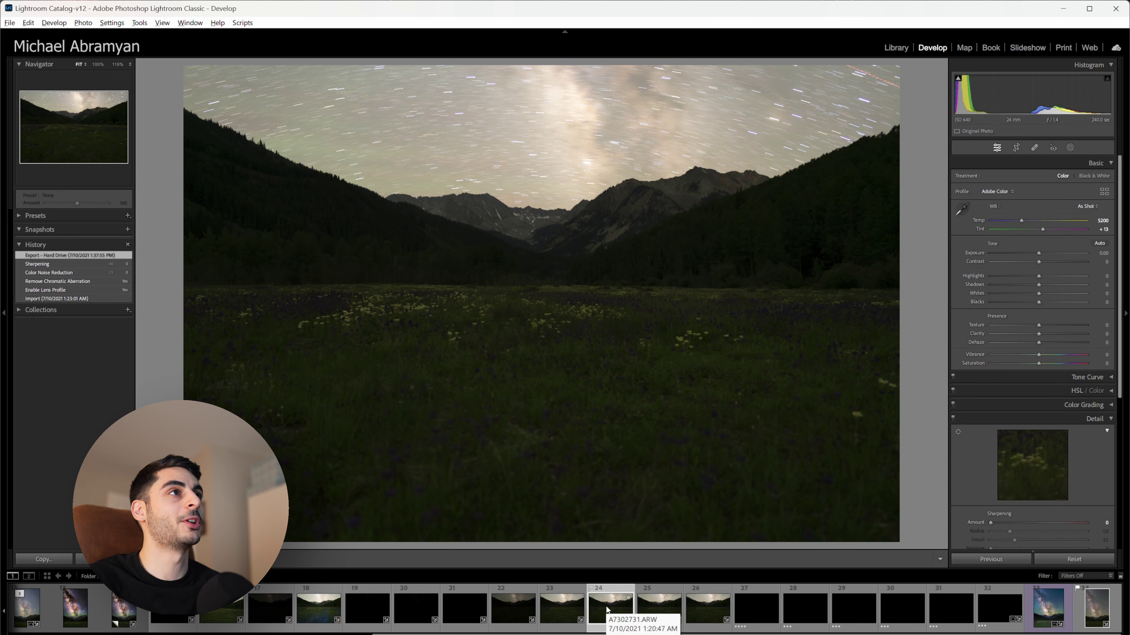
right_click(607, 609)
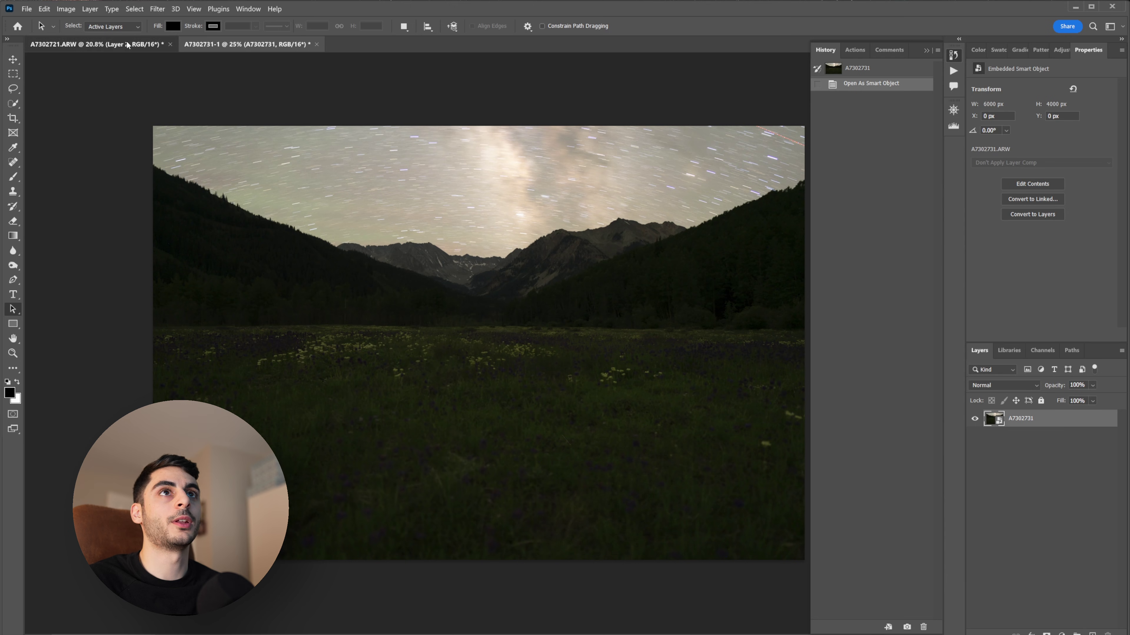
Send the landscape photo to Photoshop and crop the canvas taller to fit it below the sky
click(96, 45)
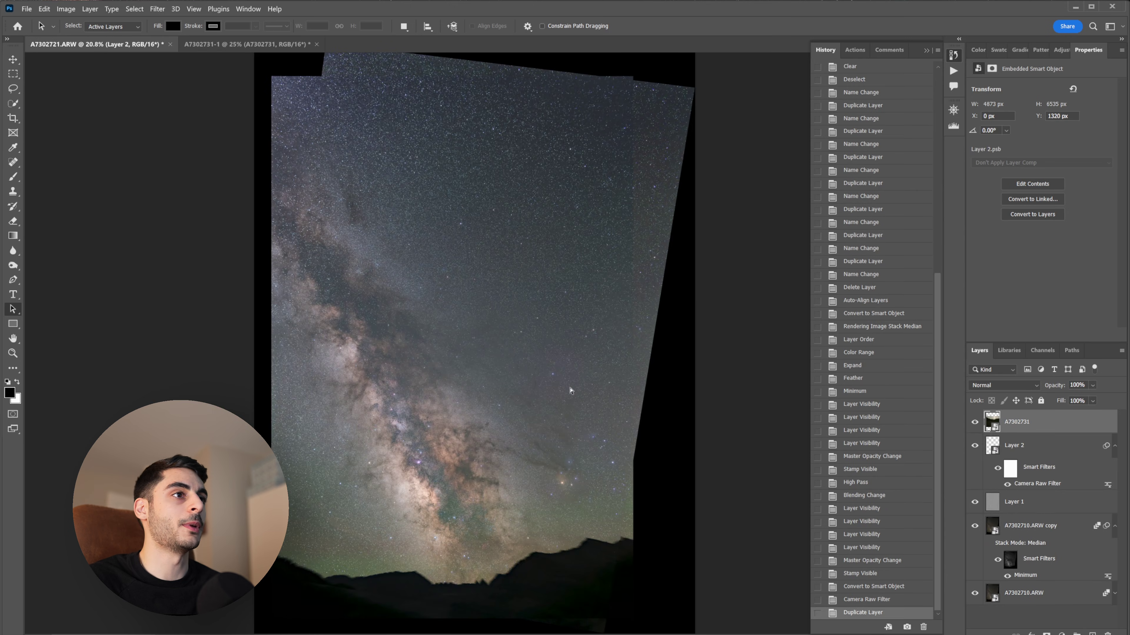
click(13, 59)
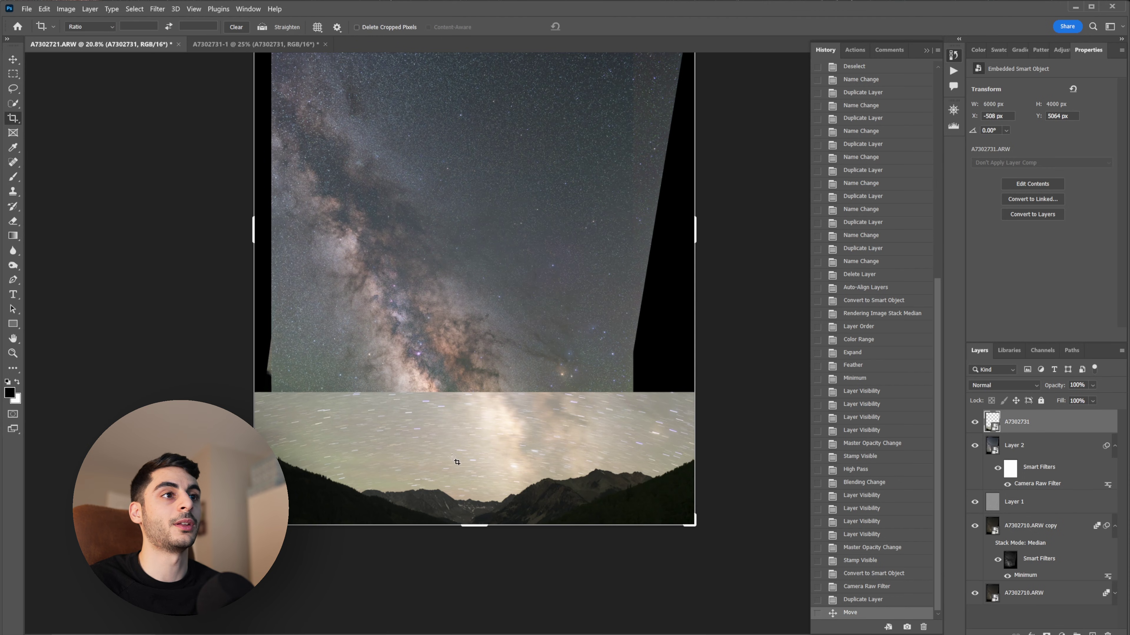
drag(470, 527, 474, 599)
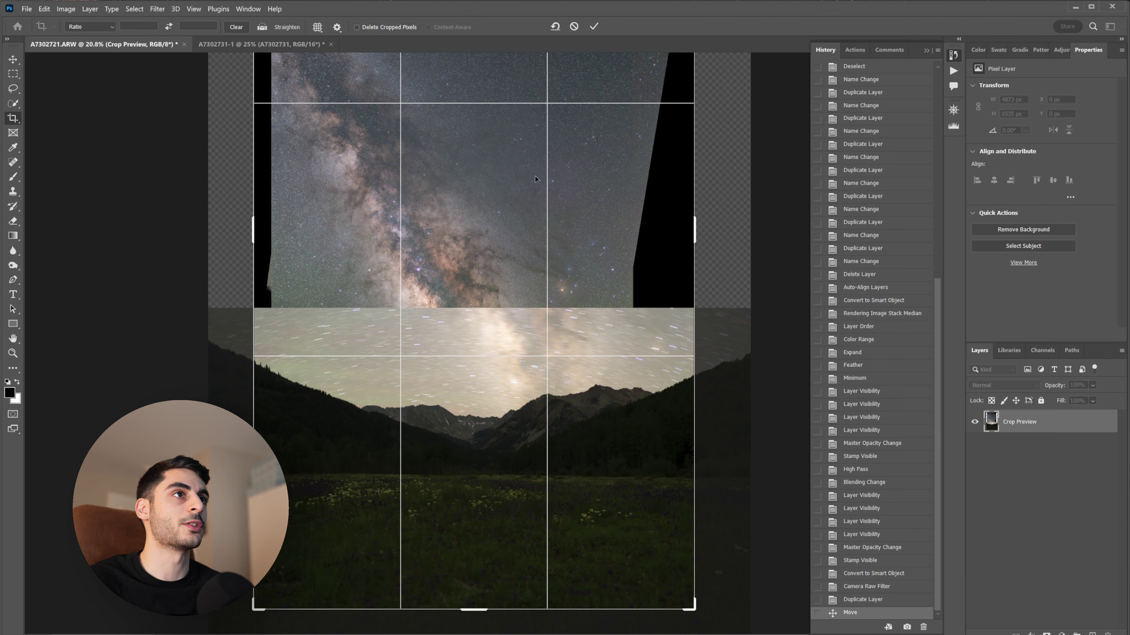
key(Return)
key(a)
right_click(1046, 416)
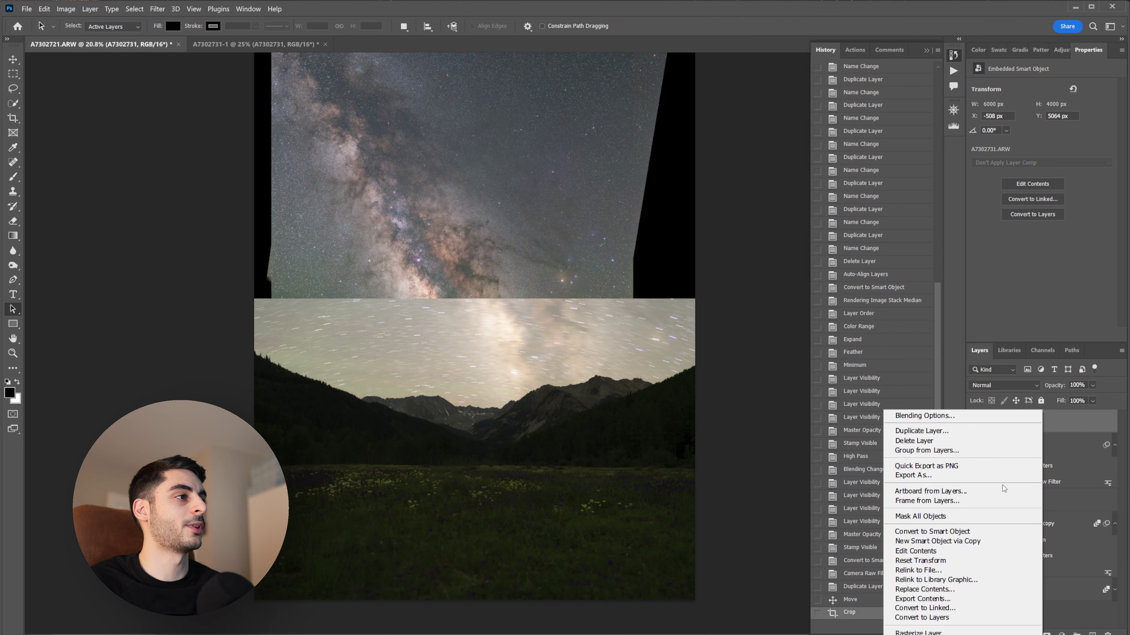
Rasterize the landscape layer, select its star-trail sky, invert it, and mask the sky away
click(918, 633)
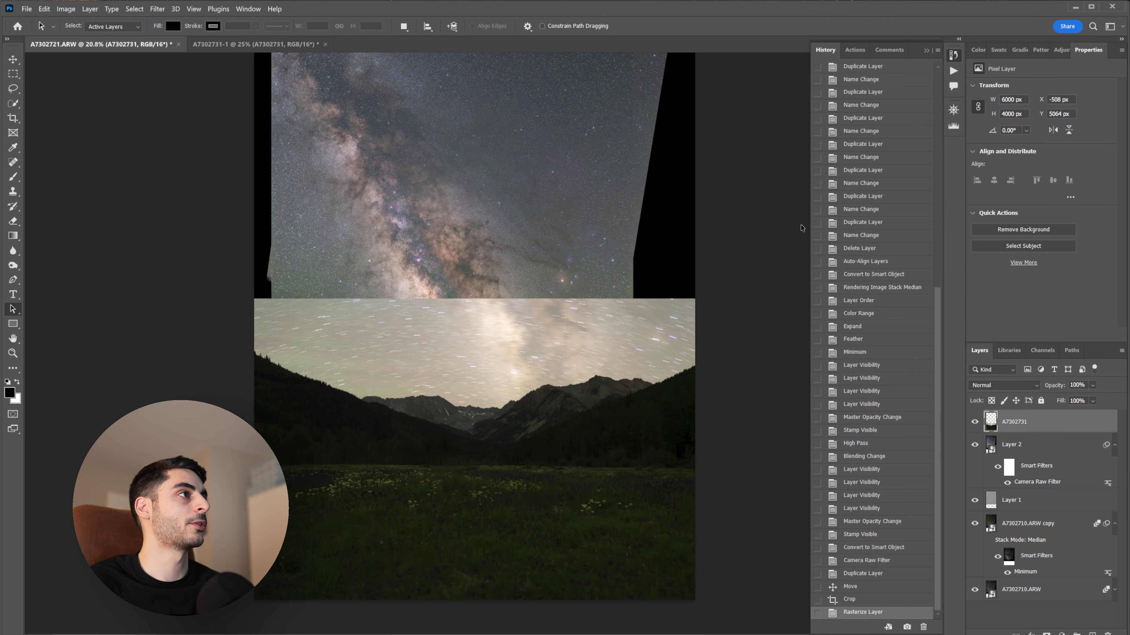
click(13, 103)
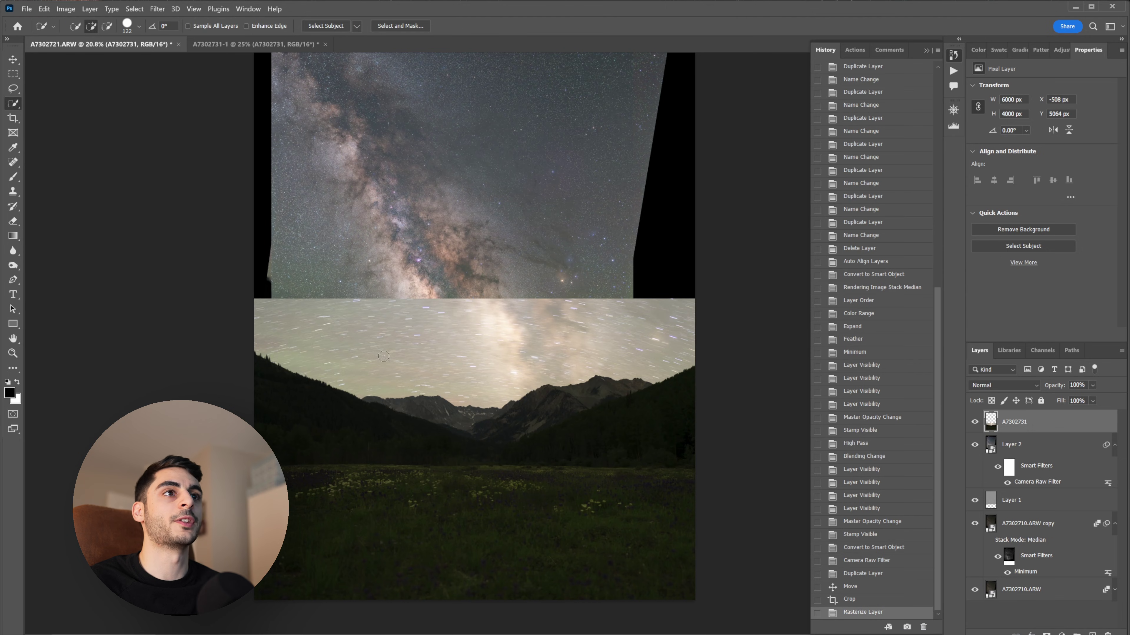
drag(287, 325, 520, 340)
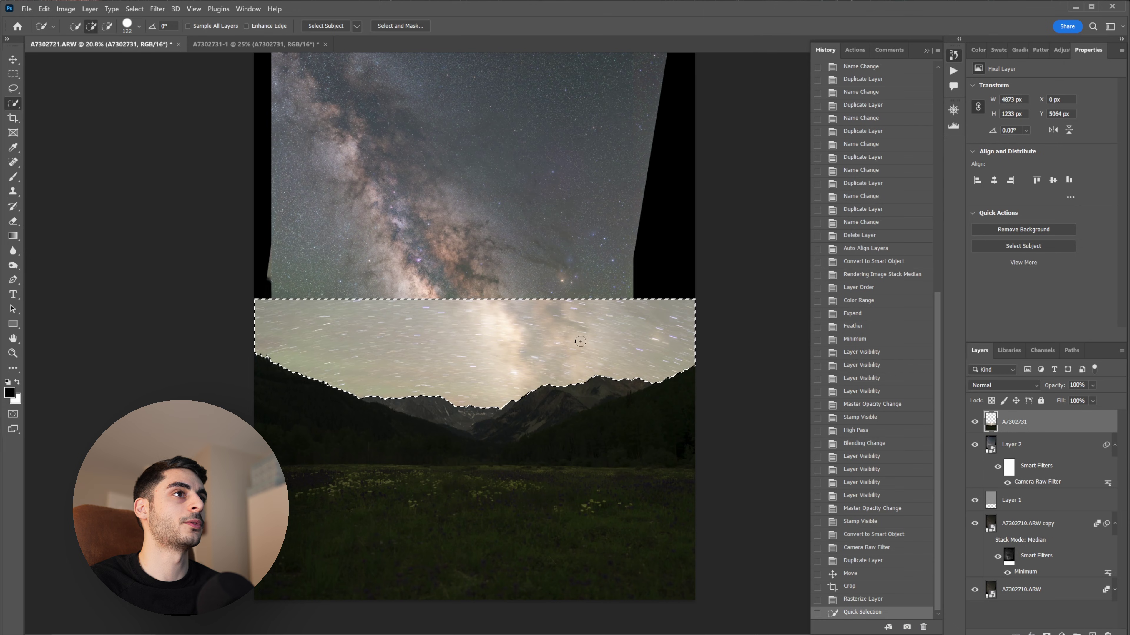
key(ctrl+shift+i)
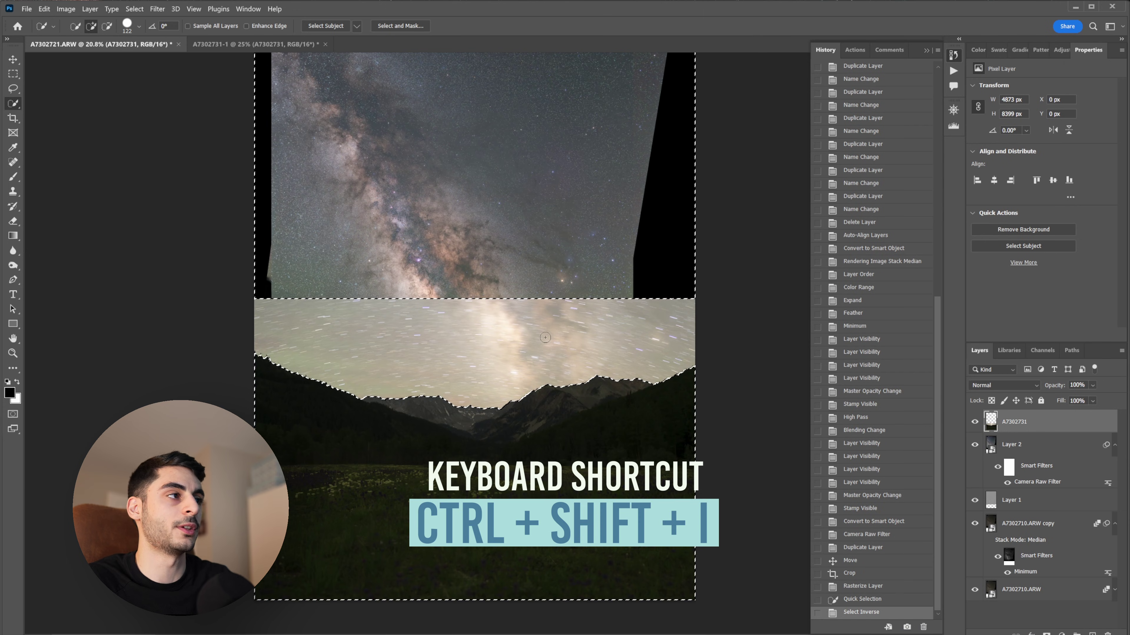
click(1046, 632)
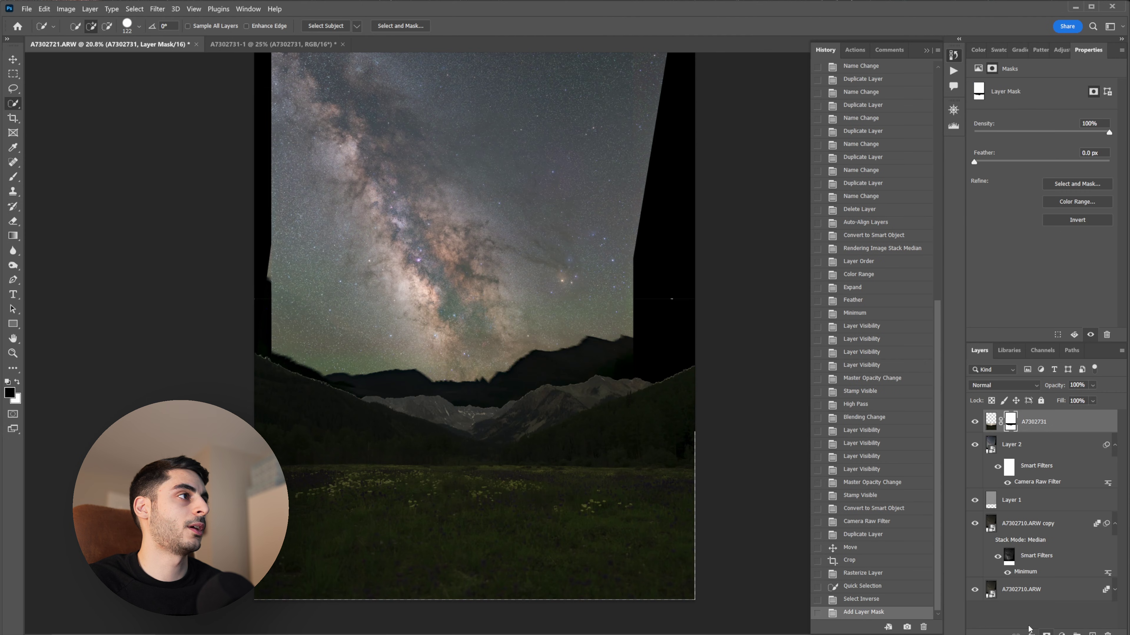
Move the landscape up beneath the Milky Way, stretch it to the canvas bottom, and start re-cropping
click(10, 63)
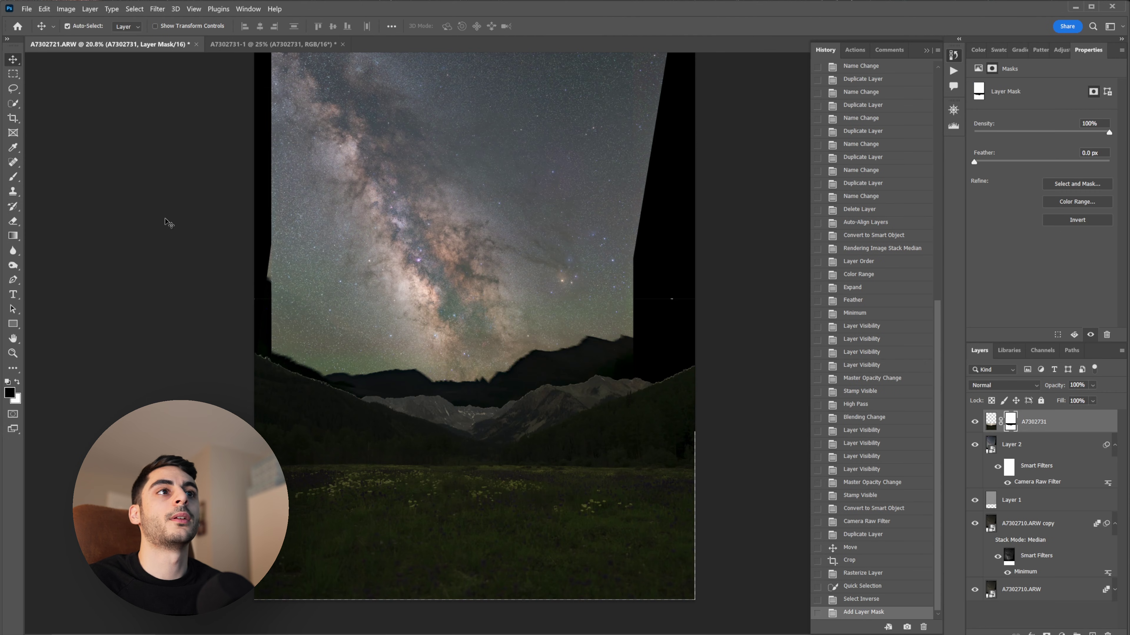
drag(476, 487, 474, 447)
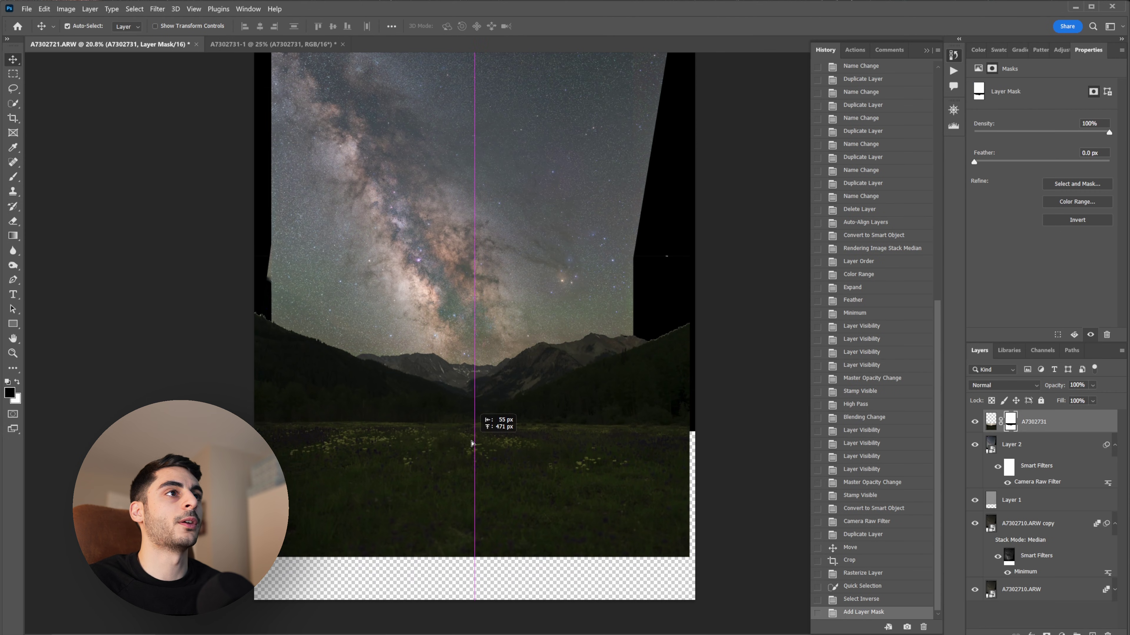
key(ctrl+t)
drag(467, 257, 466, 255)
key(Return)
key(c)
drag(729, 253, 686, 270)
Pull the crop's side edges in and apply it for a narrower portrait frame
drag(252, 260, 300, 259)
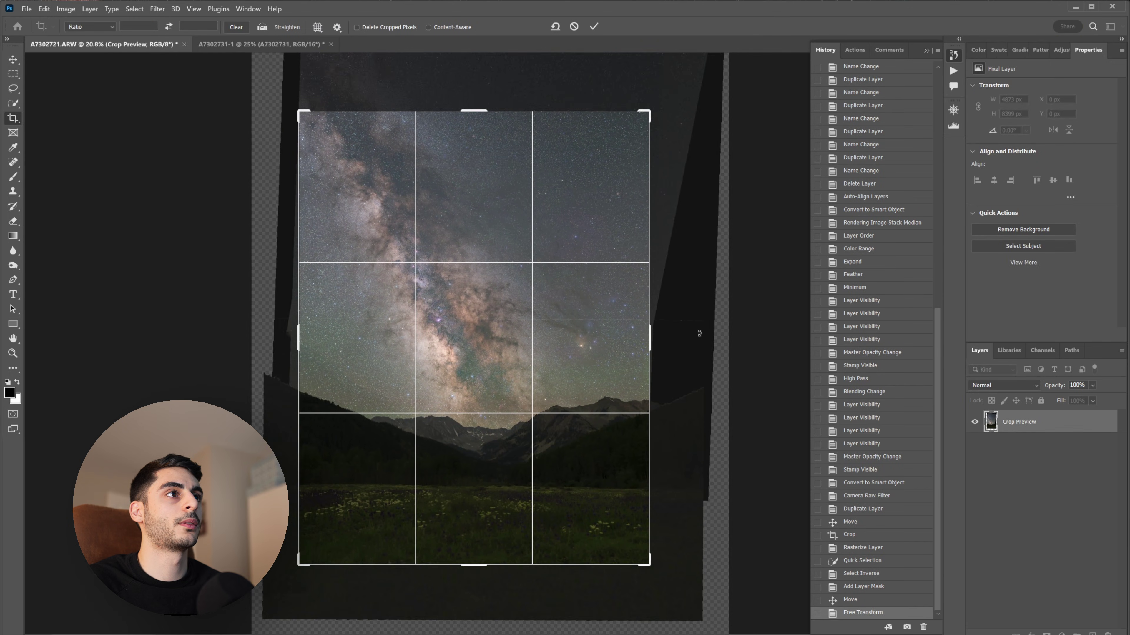
click(594, 26)
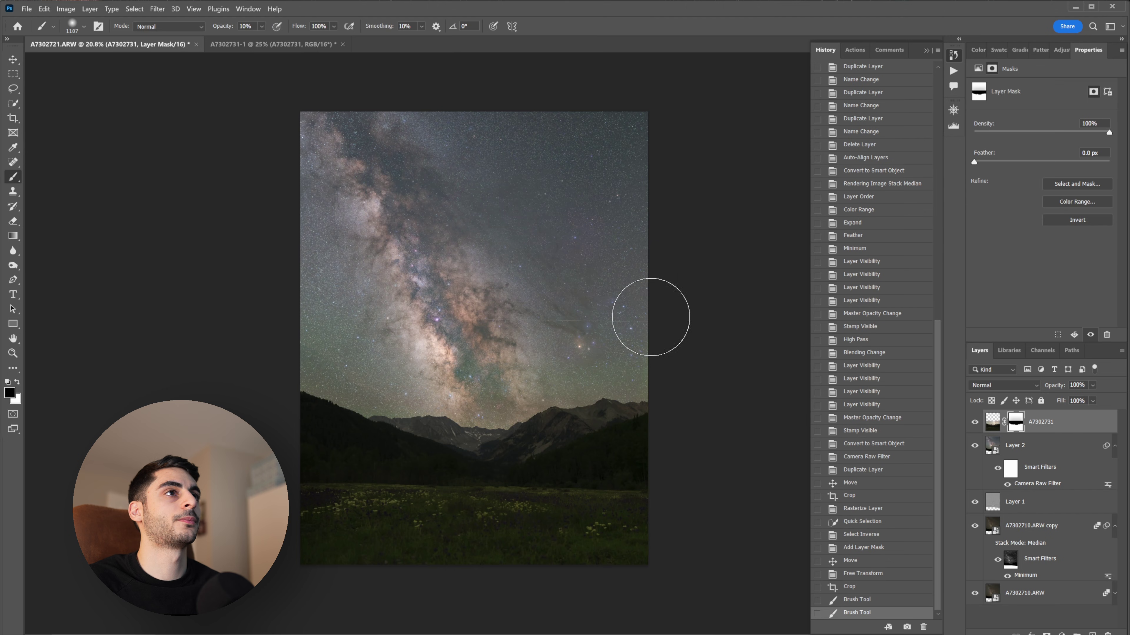
key(ctrl+z)
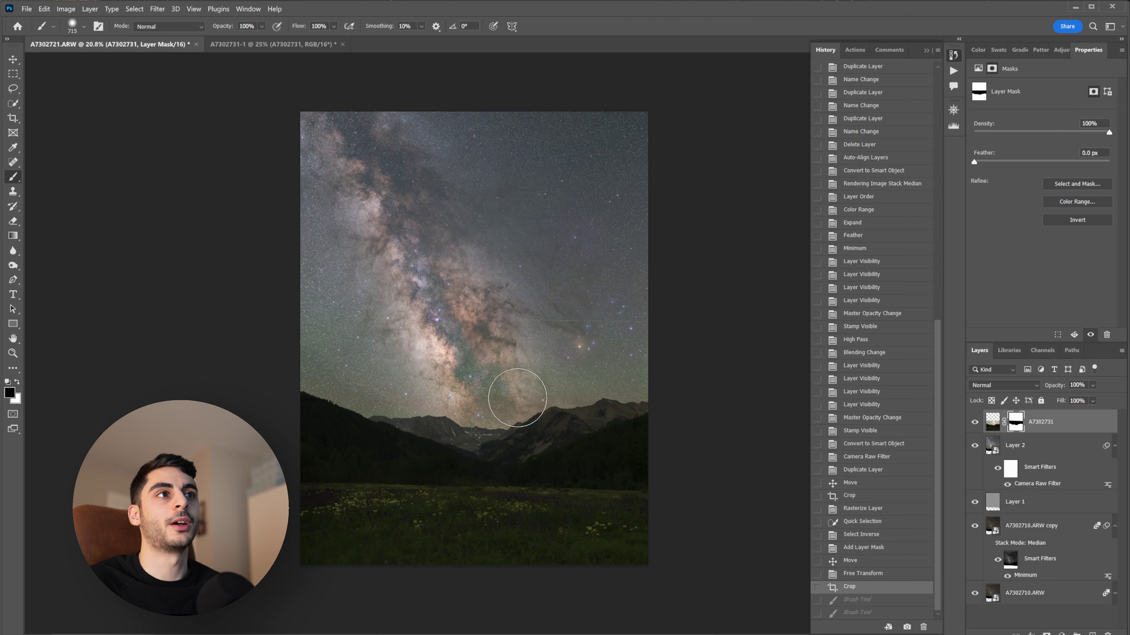
Zoom in and paint on the landscape mask to blend the sky seam
scroll(575, 341, up, 5)
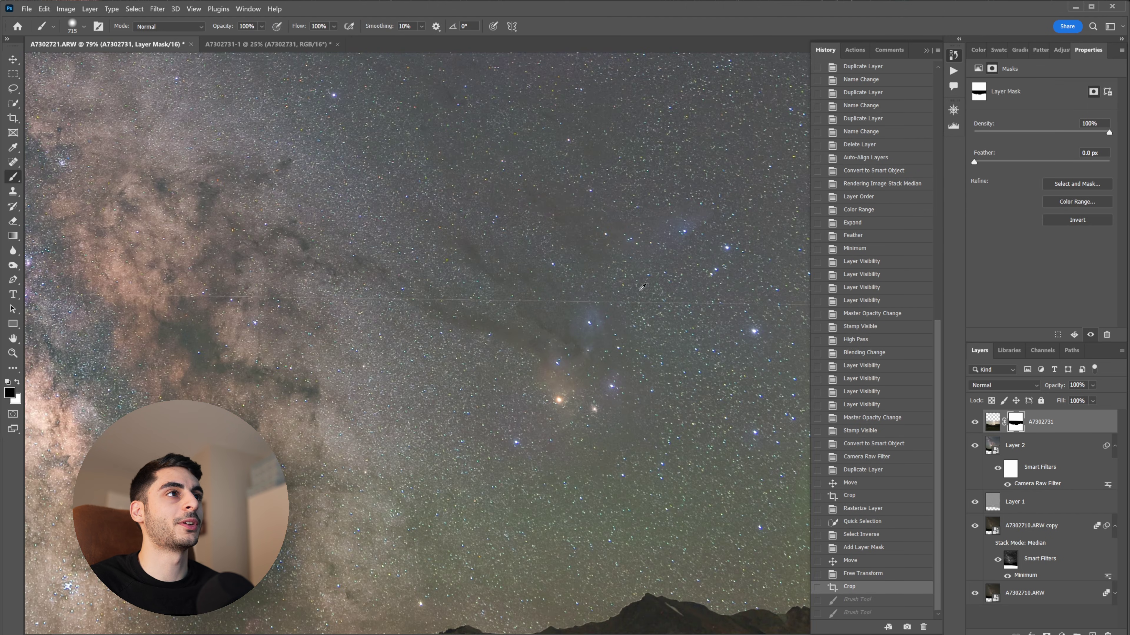
drag(540, 325, 290, 278)
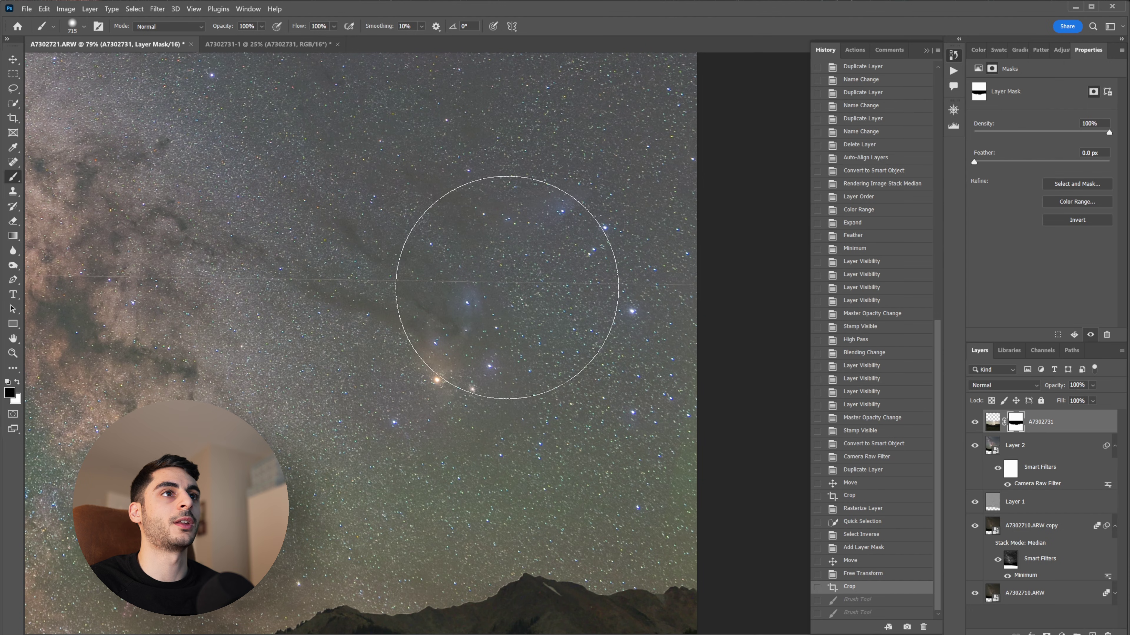
mouse_move(701, 290)
mouse_down()
mouse_move(323, 283)
mouse_move(586, 299)
mouse_up()
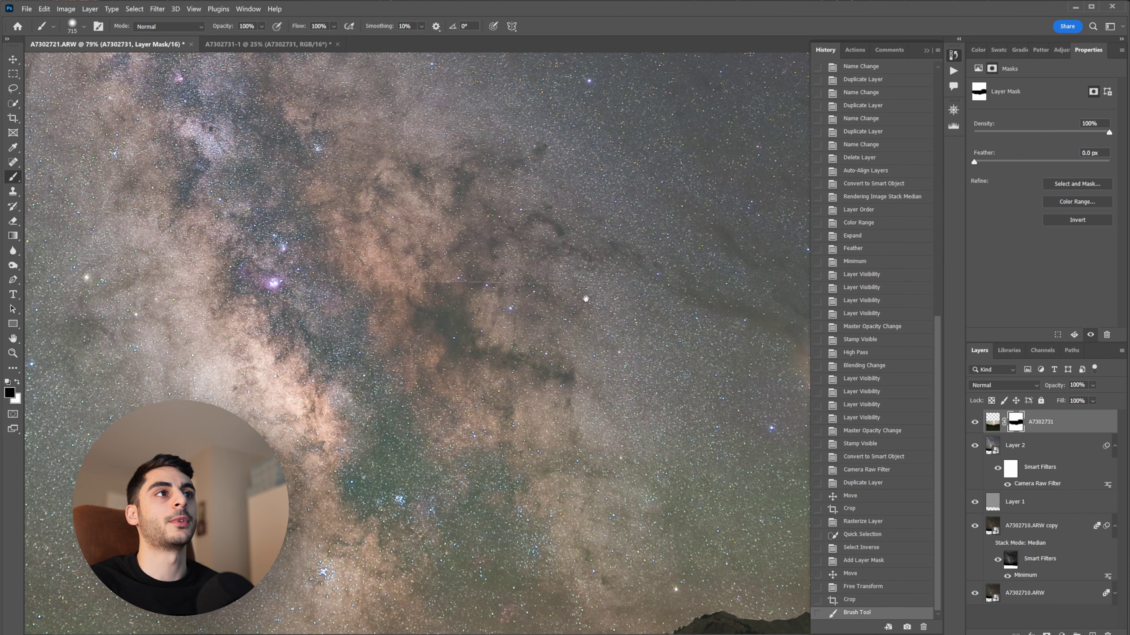
drag(71, 281, 405, 285)
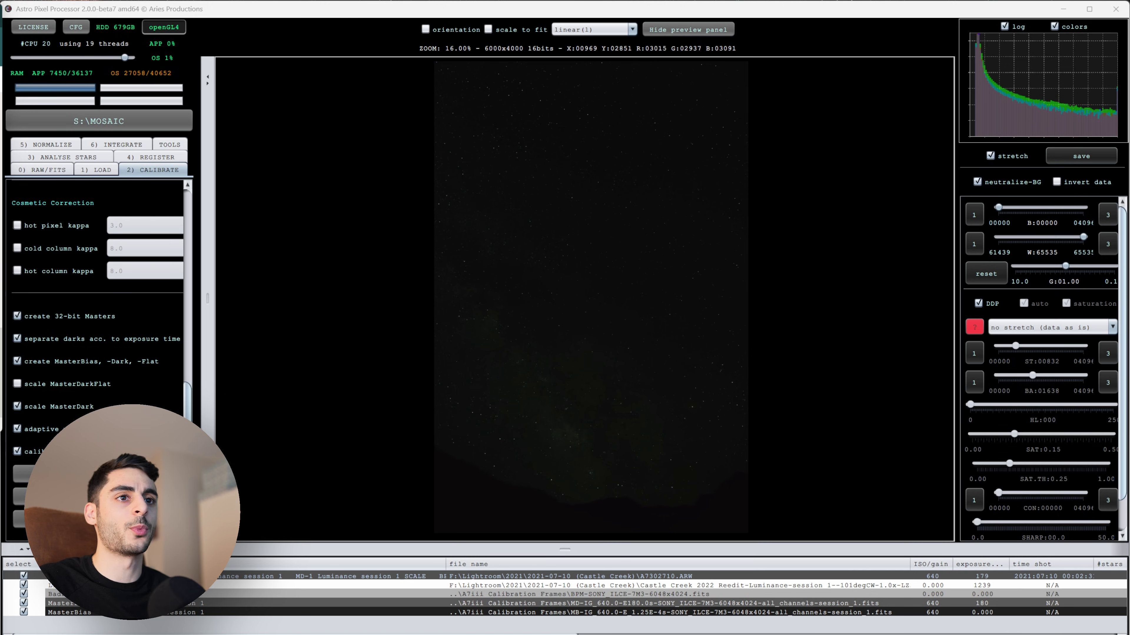
Apply the 10% BG, 3 sigma, 2,5% base stretch preset and inspect the frame at full scale
click(1050, 327)
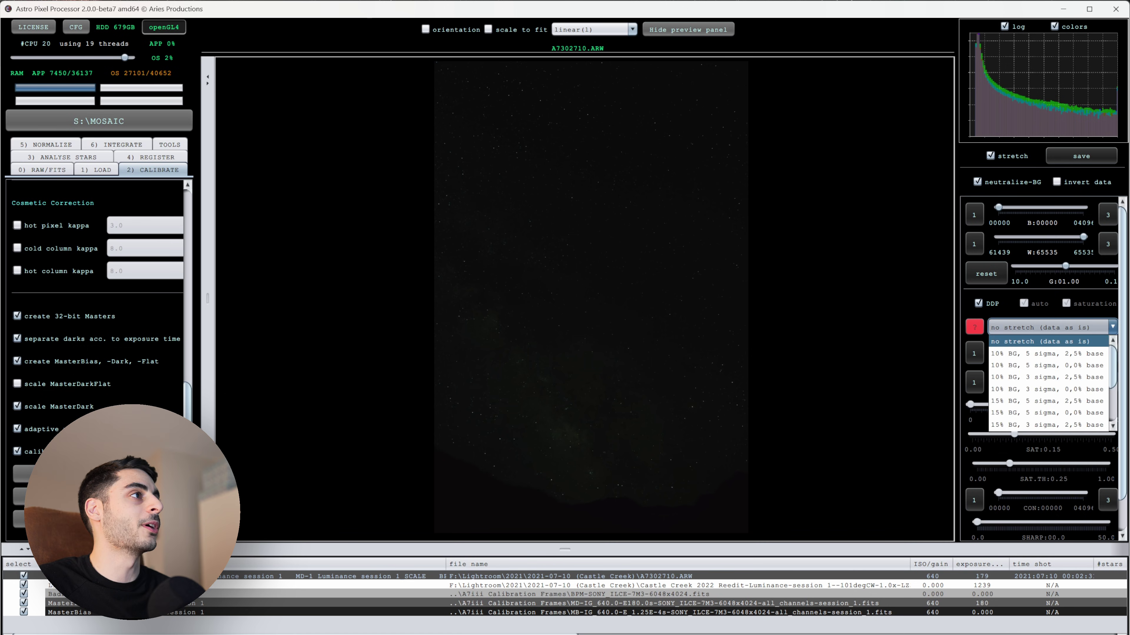
click(1048, 376)
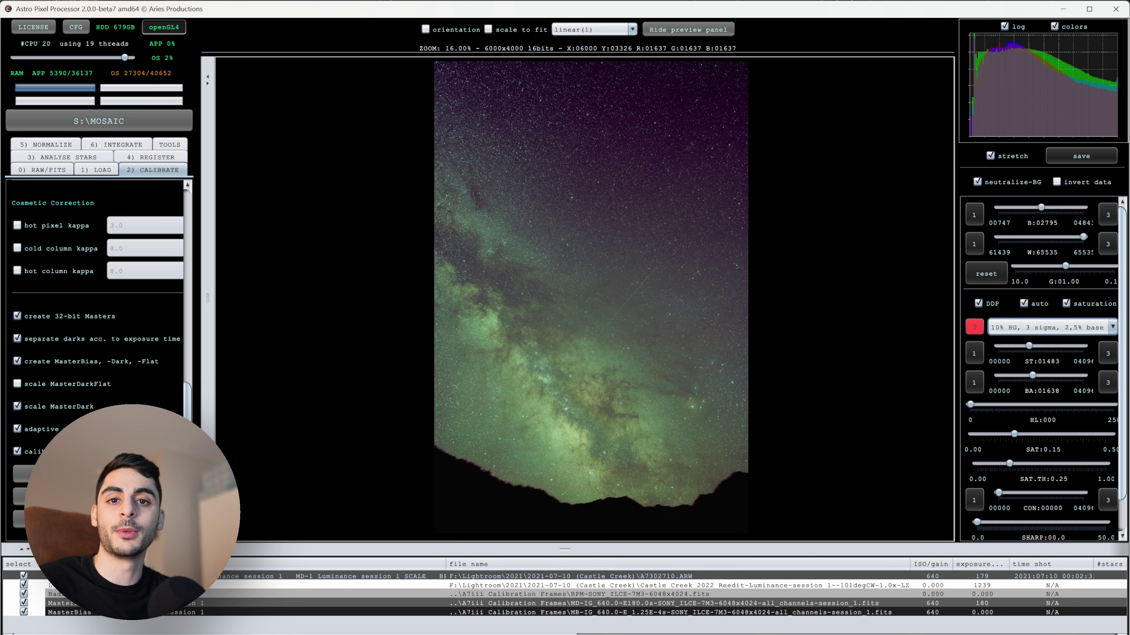
click(667, 603)
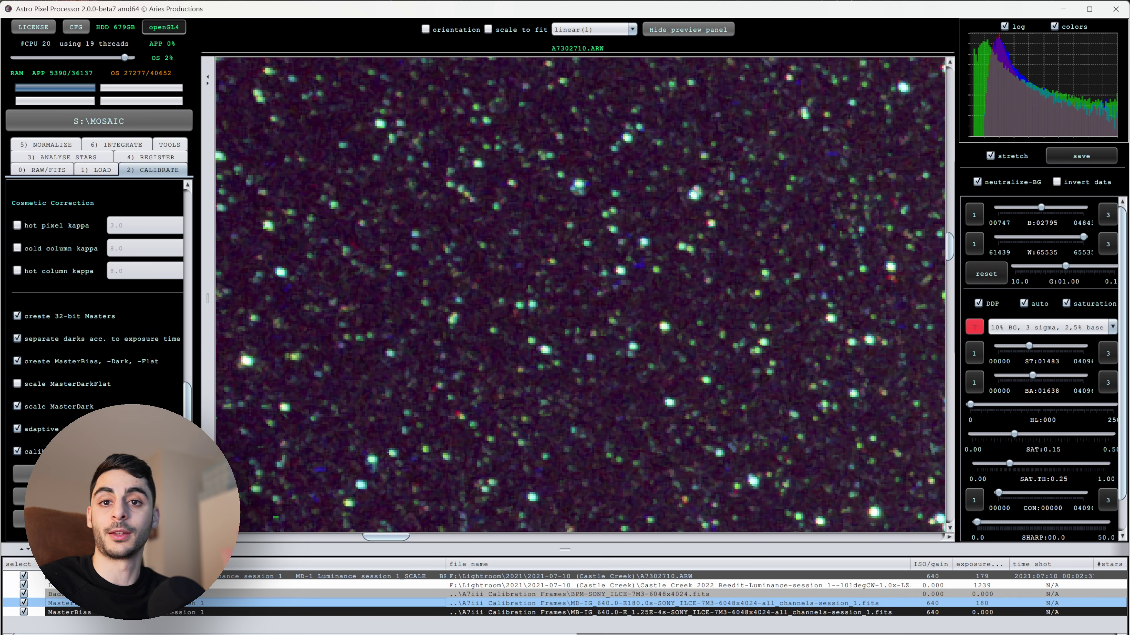
drag(520, 348, 836, 391)
Switch the preview to the calibrated frame and zoom out to see the whole image
click(631, 29)
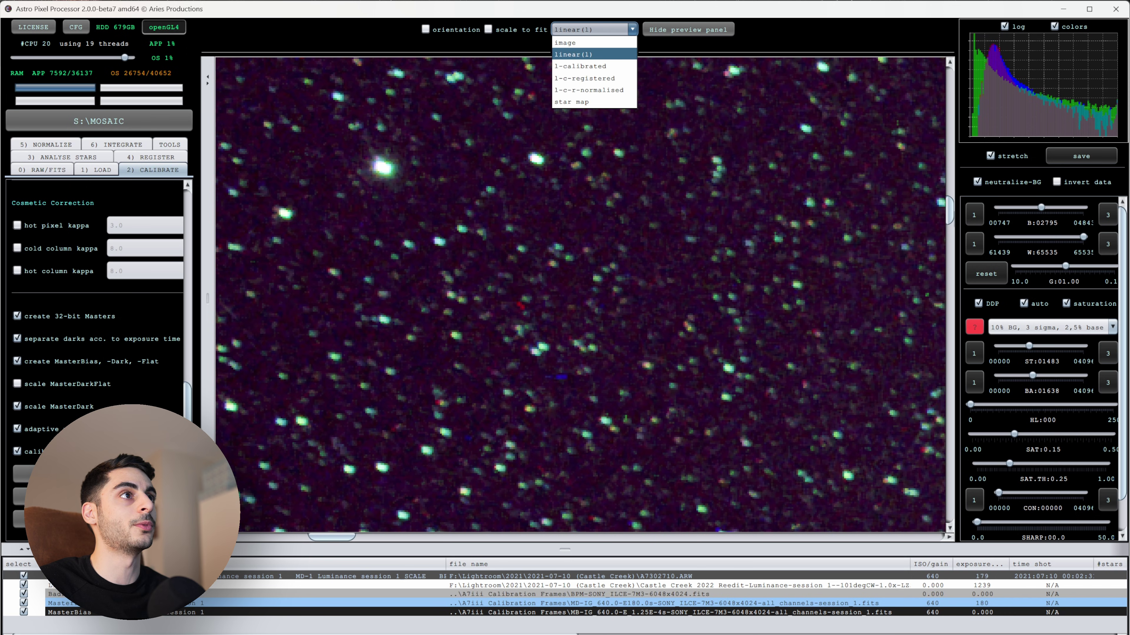
click(580, 65)
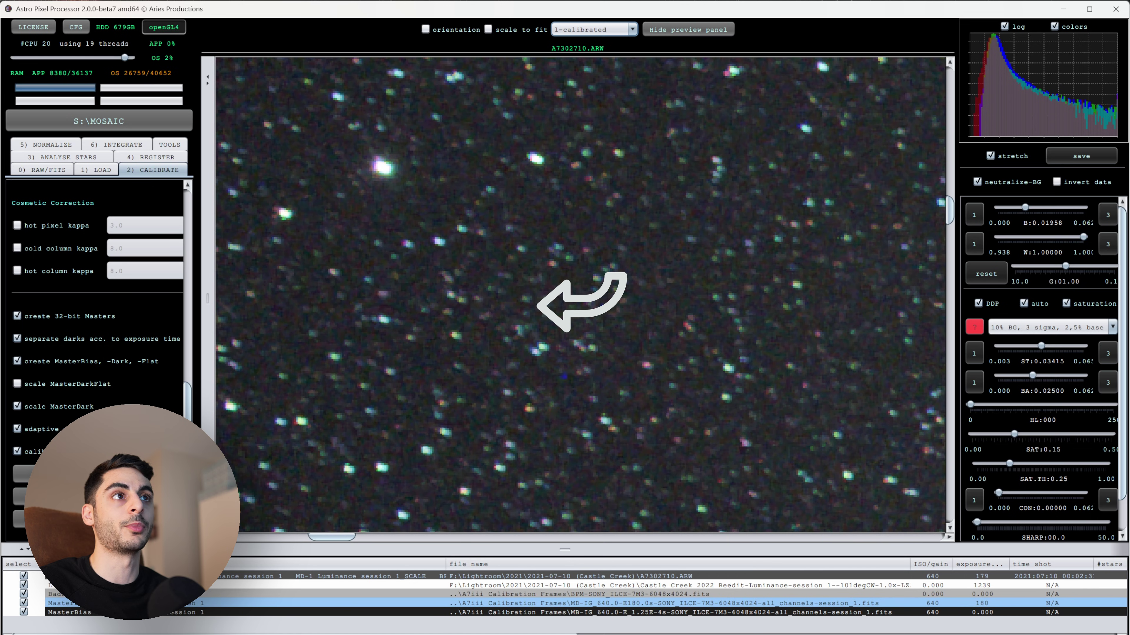
scroll(584, 299, down, 5)
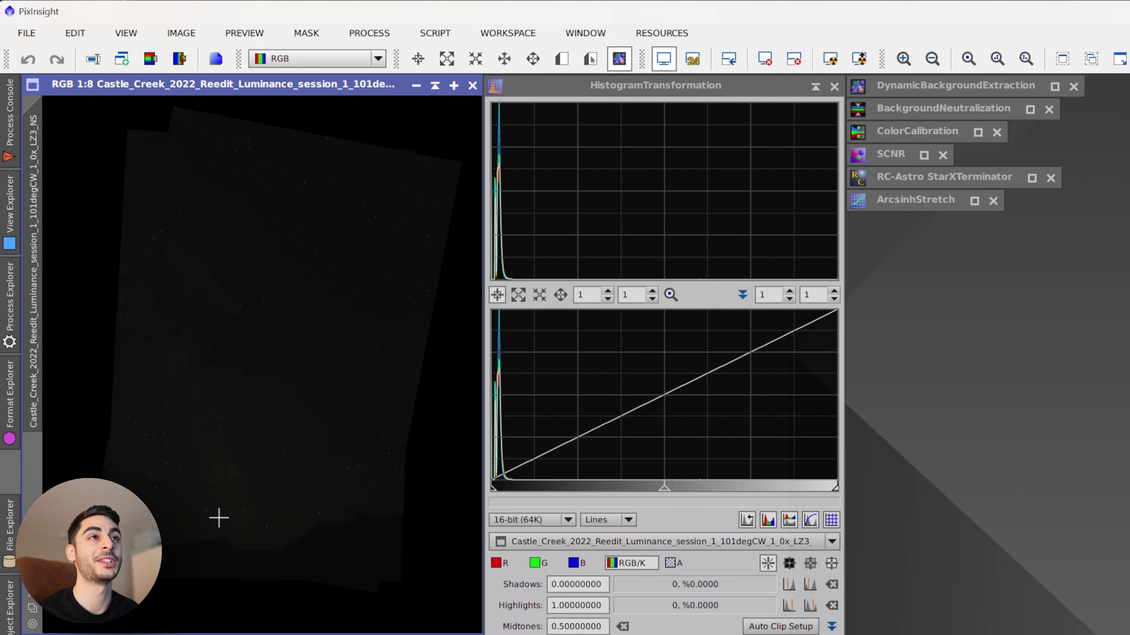
scroll(230, 450, down, 1)
scroll(230, 450, up, 11)
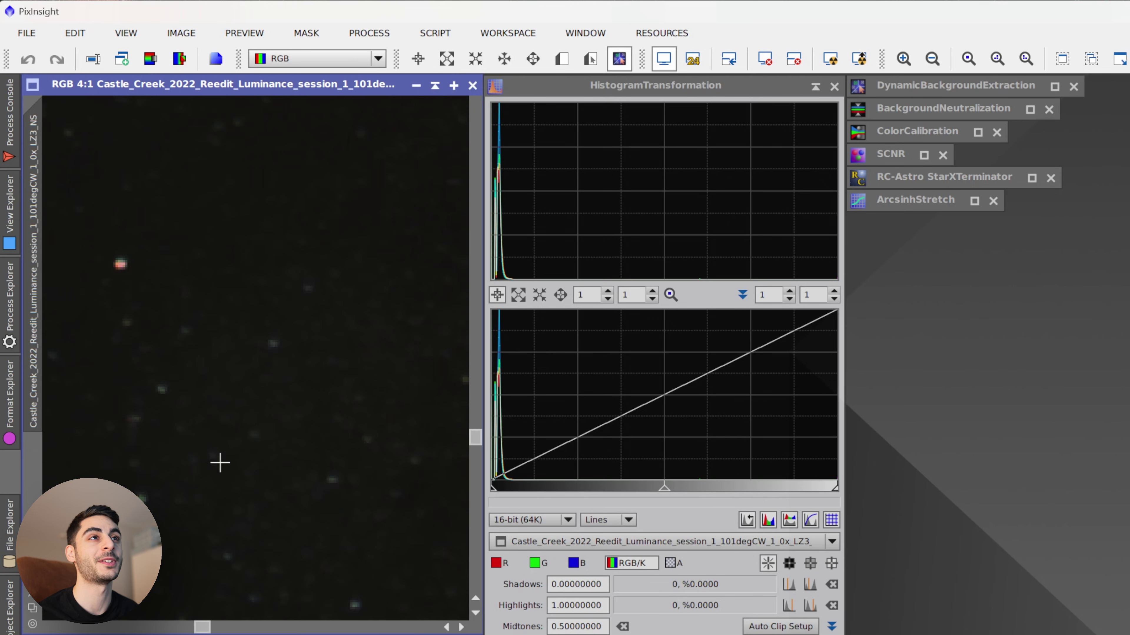
scroll(323, 441, down, 10)
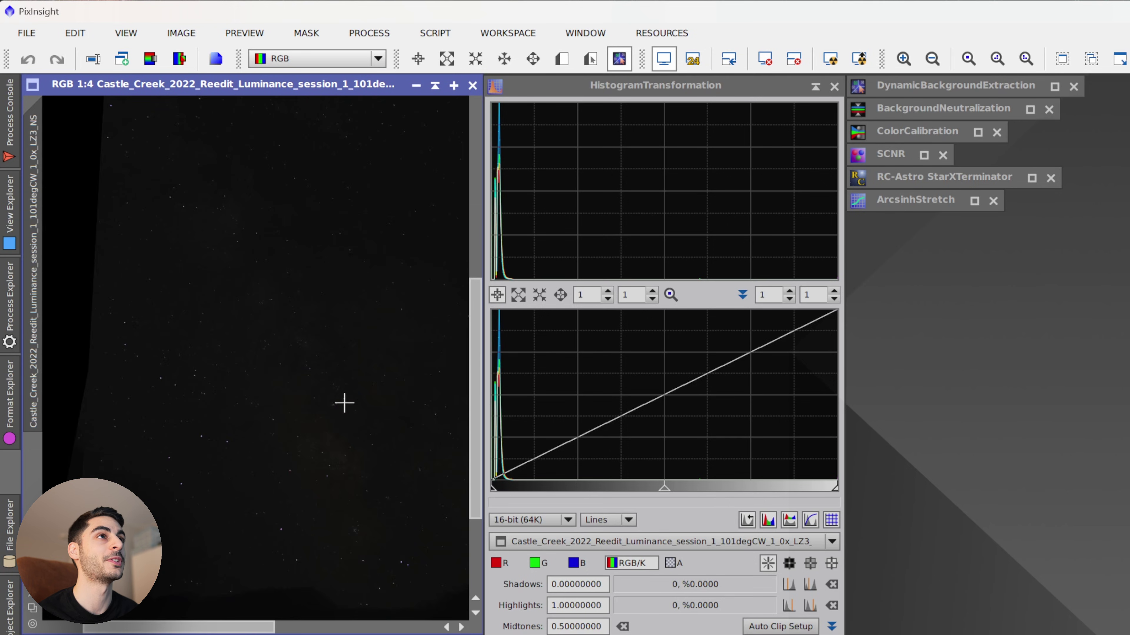
scroll(347, 380, down, 1)
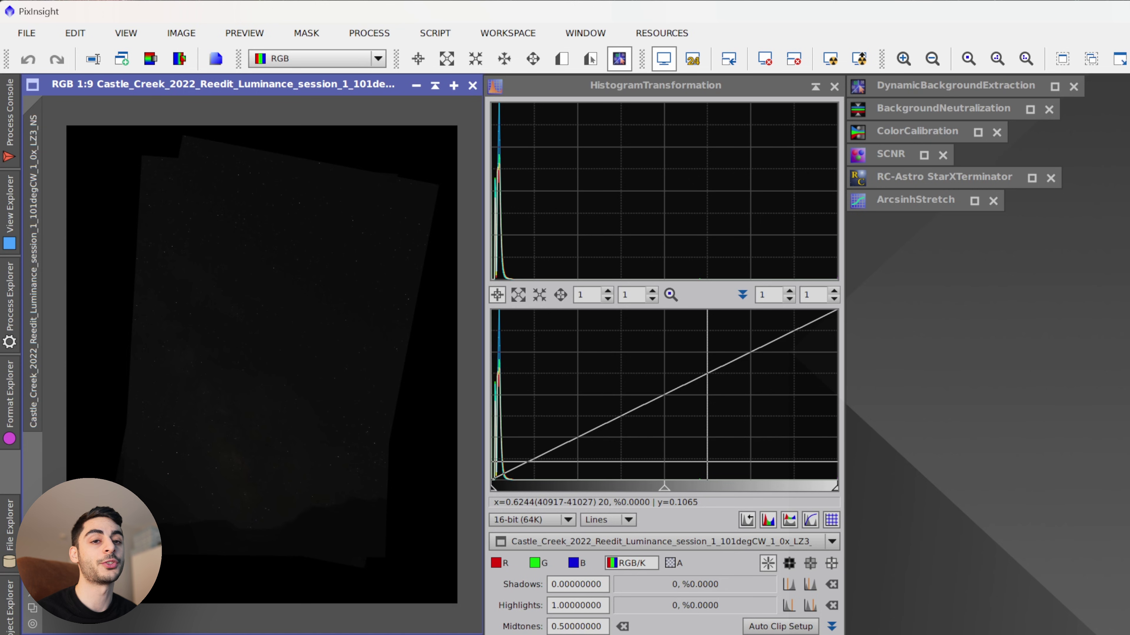
Auto-stretch the mosaic display with STF to reveal the Milky Way
click(835, 59)
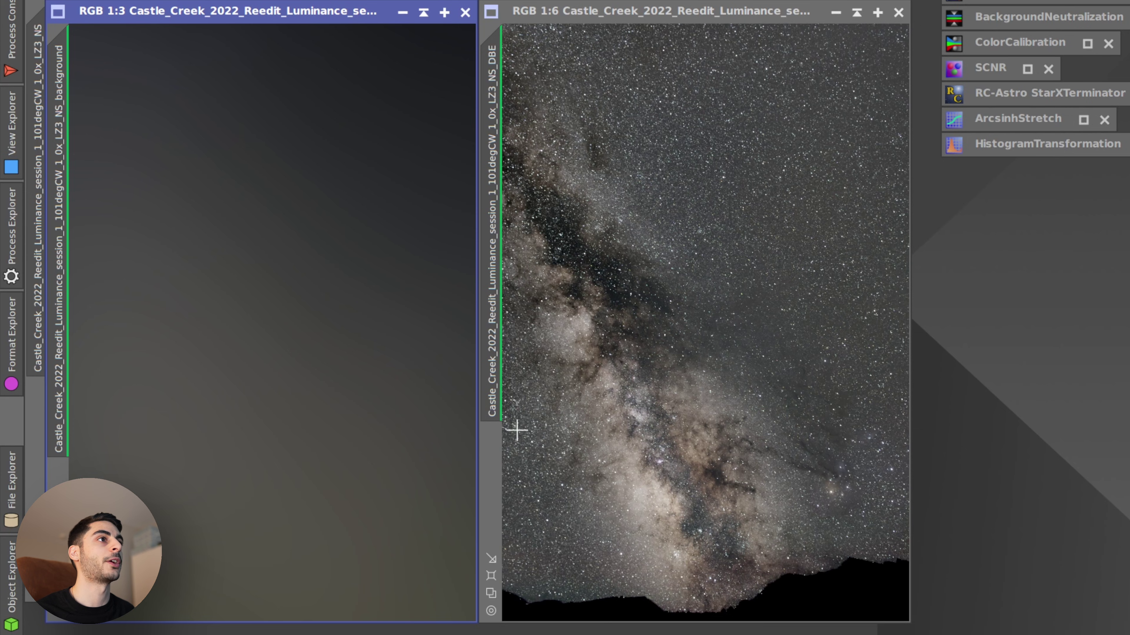
scroll(539, 593, down, 1)
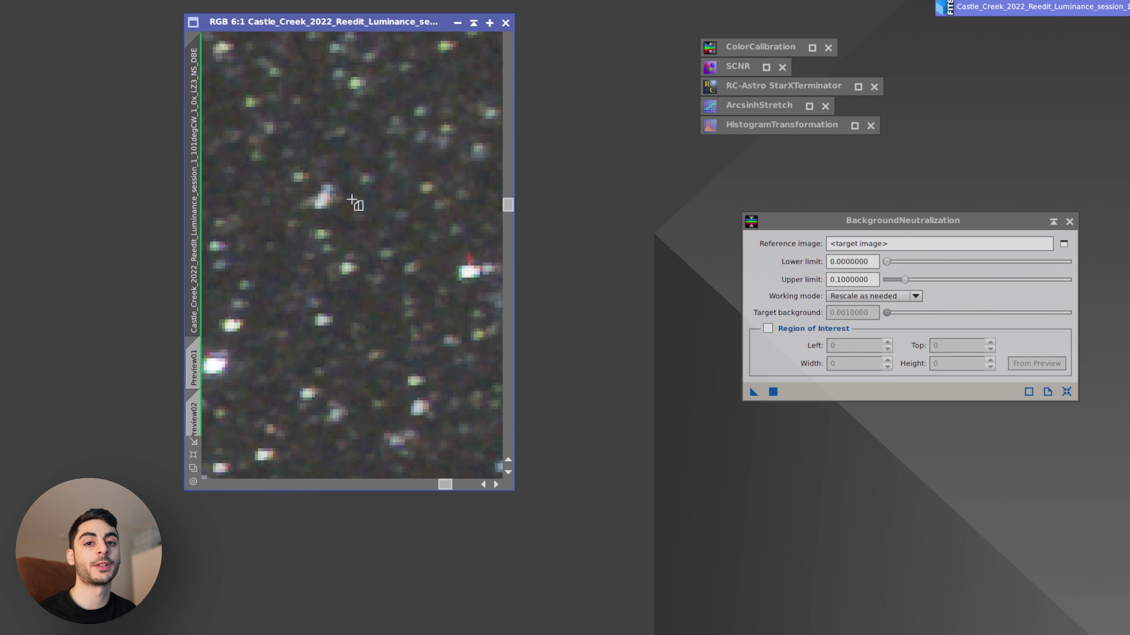
Mark empty-sky previews on the DBE image and combine them with PreviewAggregator
drag(265, 310, 297, 325)
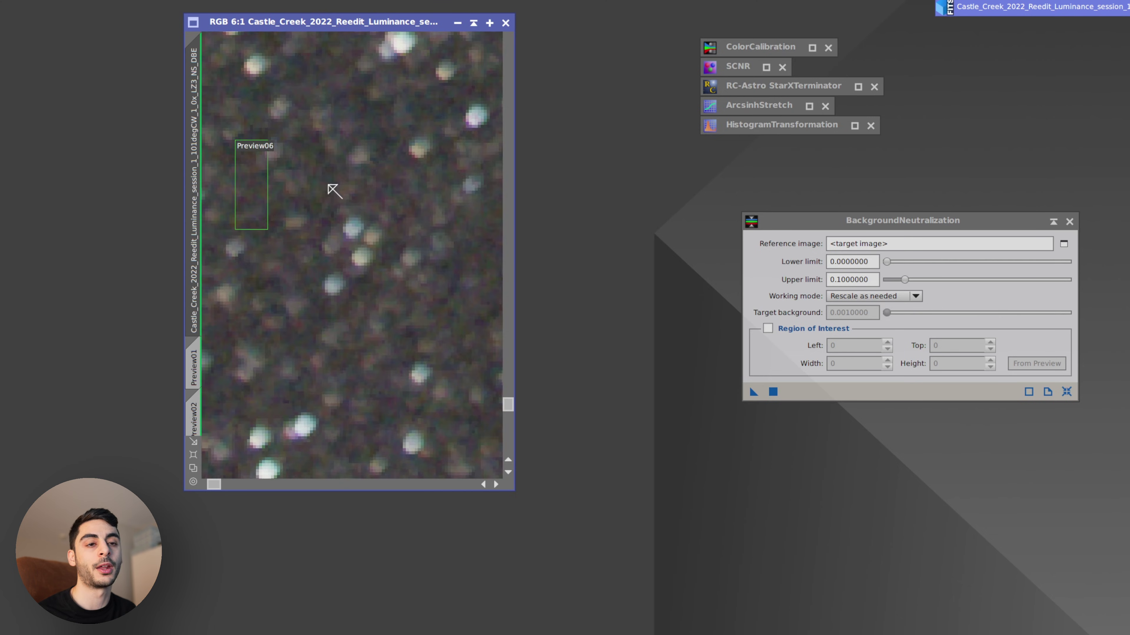
scroll(329, 185, down, 12)
mouse_move(427, 176)
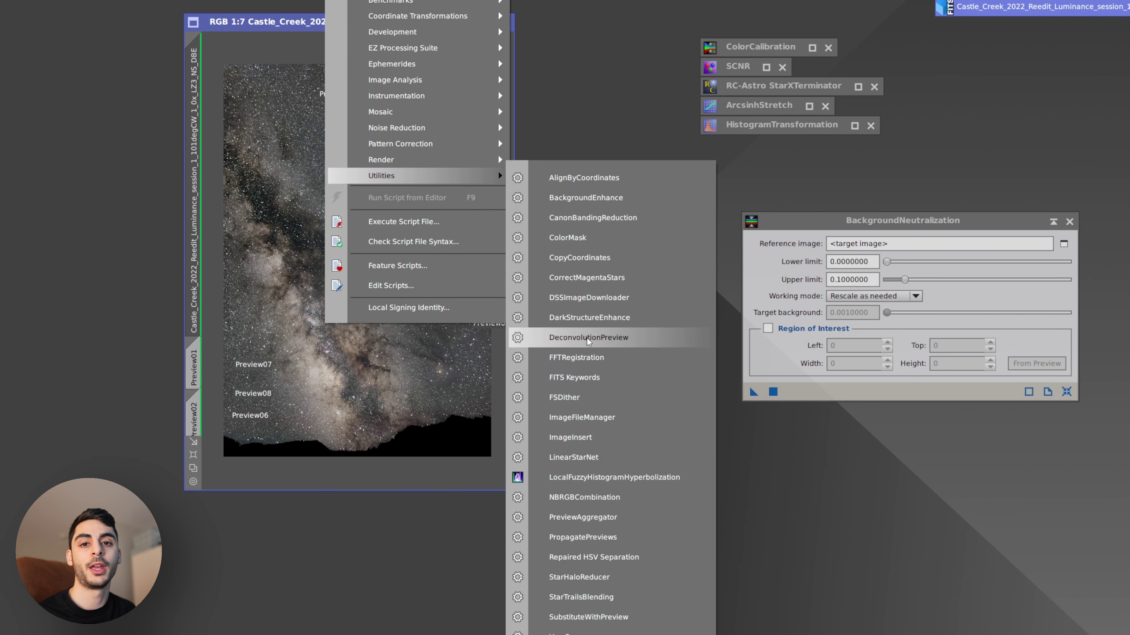
click(582, 517)
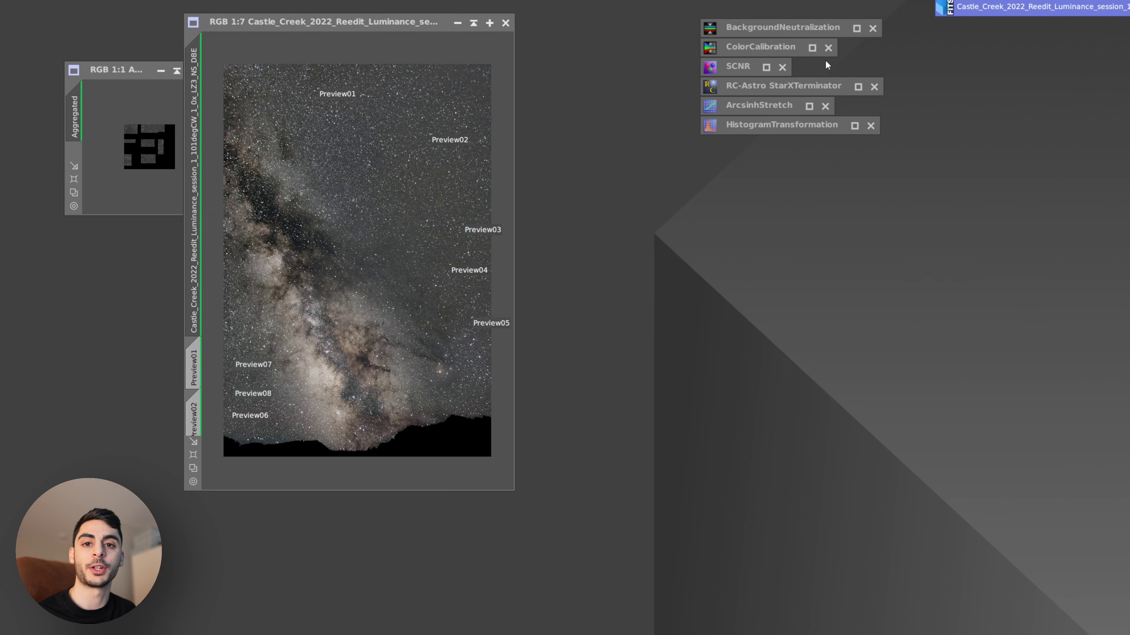
Colour-calibrate using a Milky Way preview as white reference, then remove the green cast with SCNR
double_click(760, 47)
drag(235, 303, 467, 358)
click(970, 196)
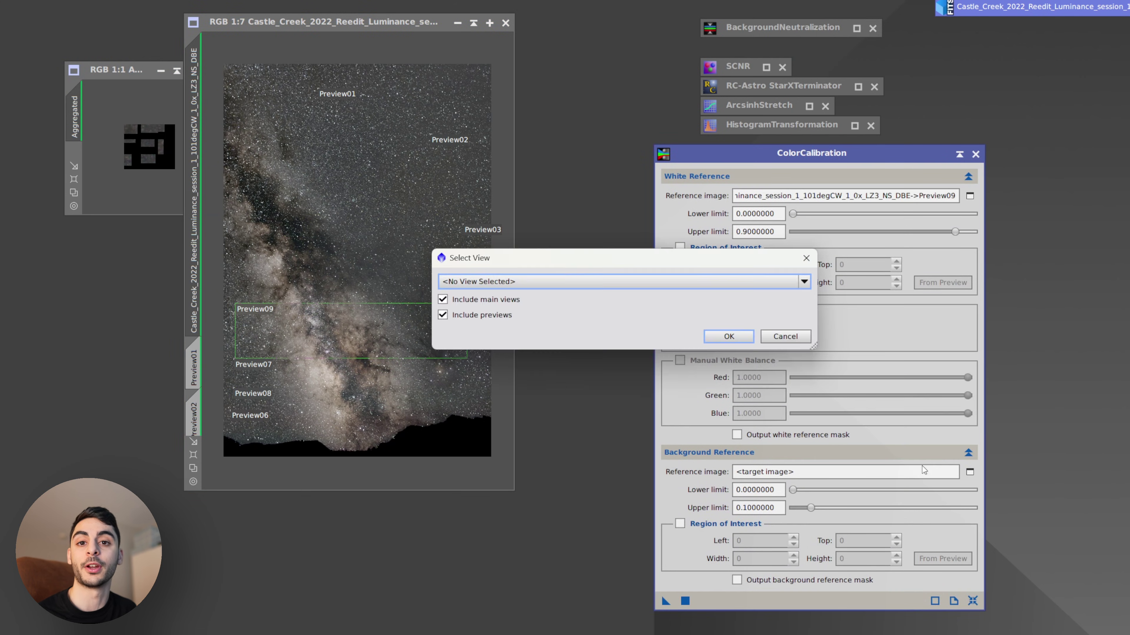
key(Return)
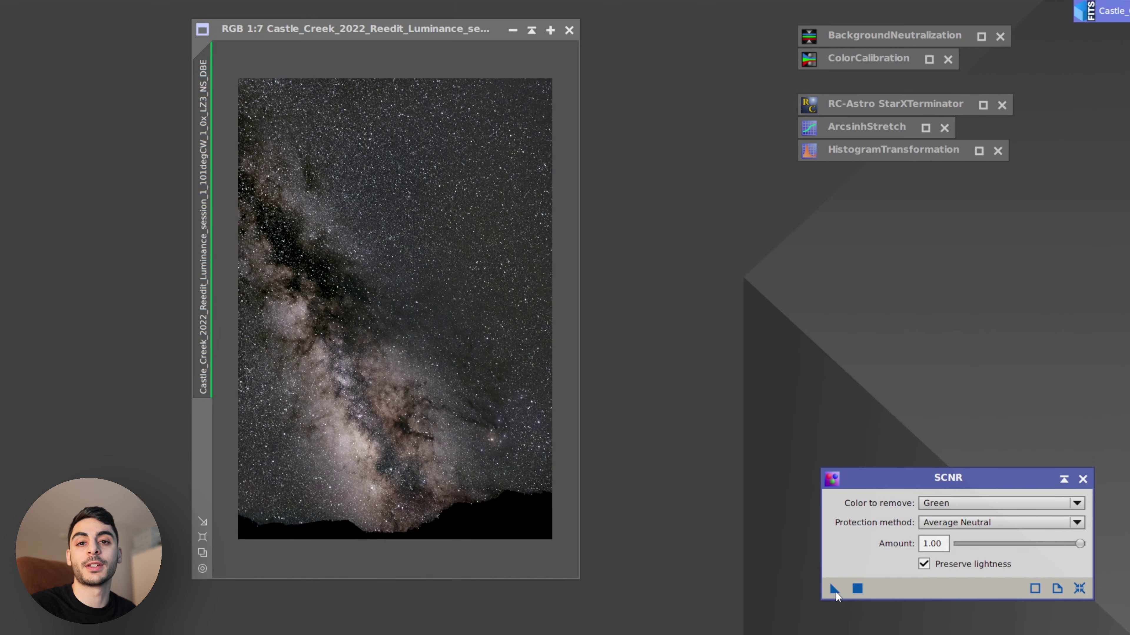
drag(835, 594, 471, 424)
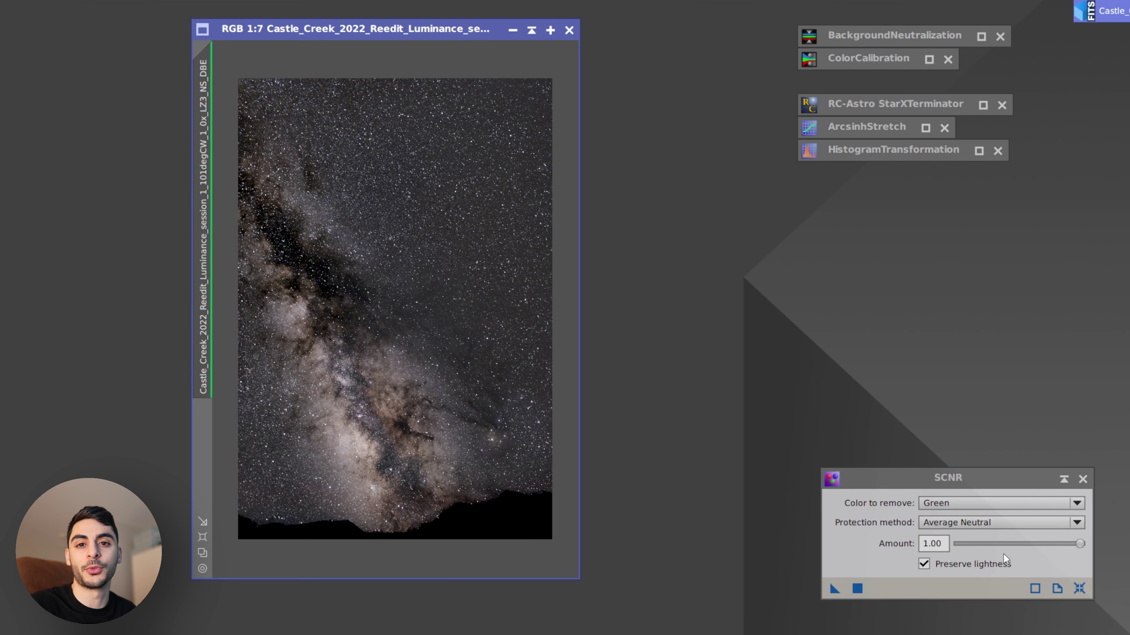
click(1063, 479)
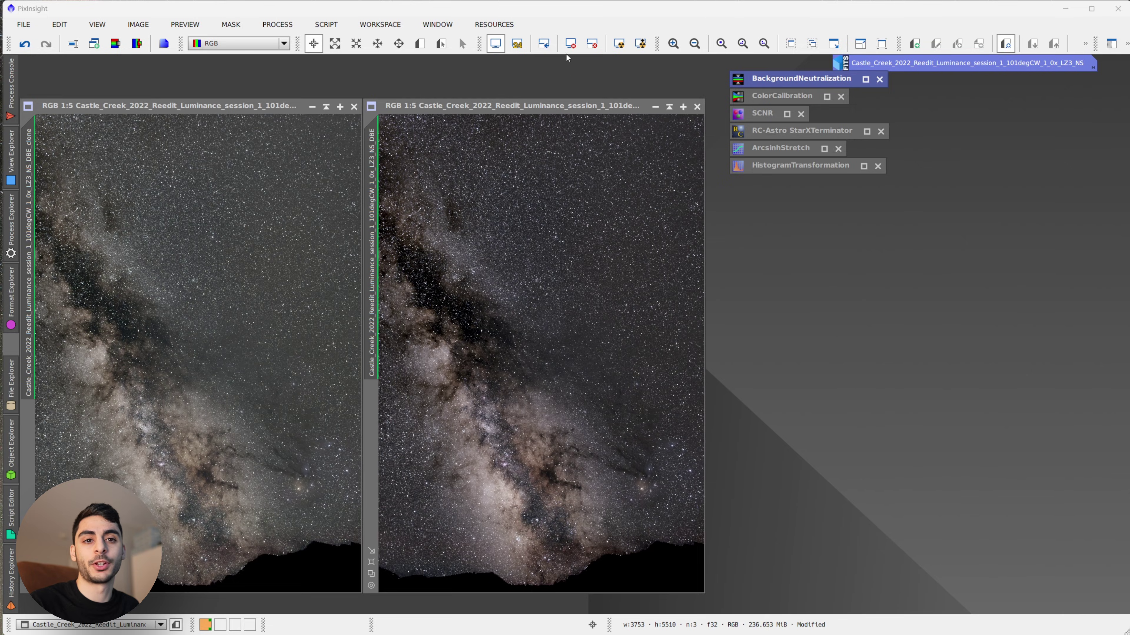
Reset and auto-stretch the right image, then run StarXTerminator to separate stars from the Milky Way
click(598, 43)
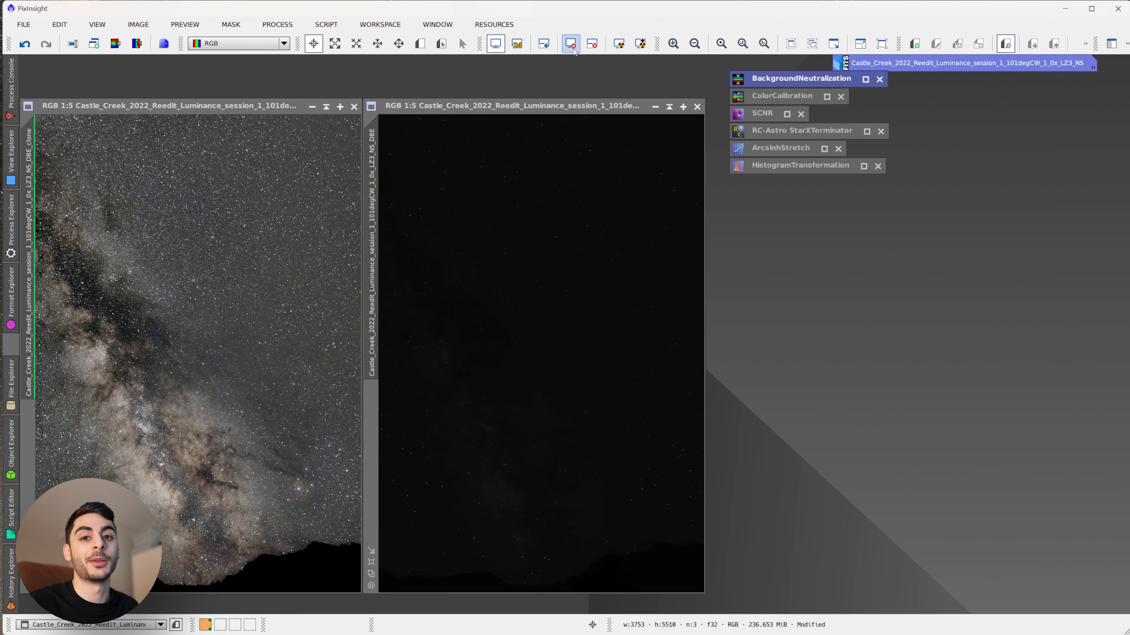
click(616, 48)
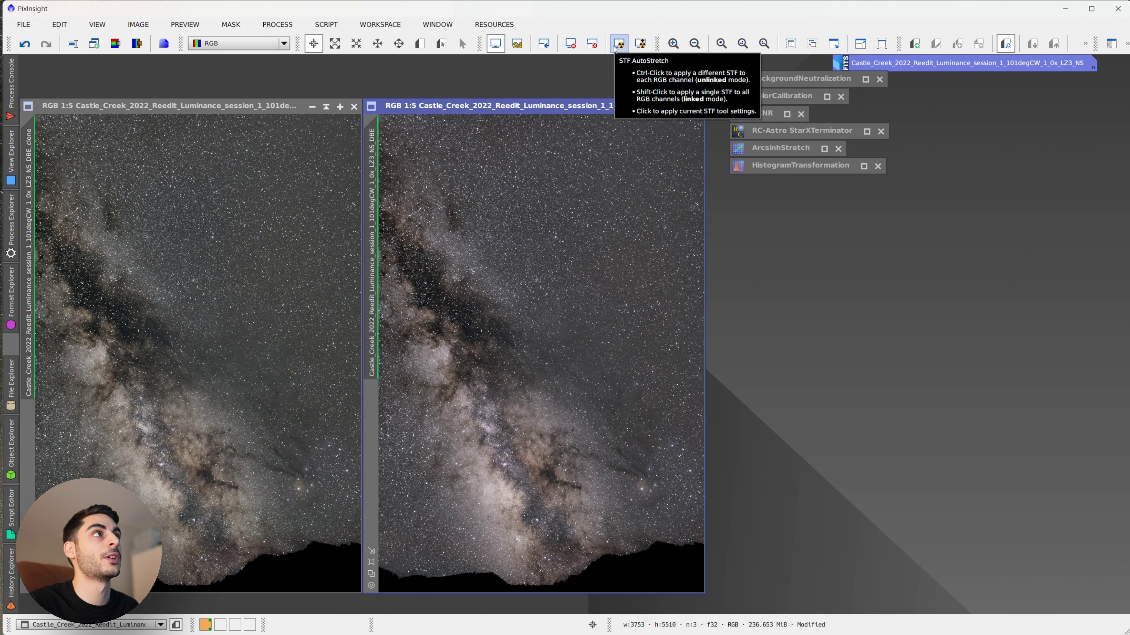
double_click(801, 130)
drag(754, 362, 399, 317)
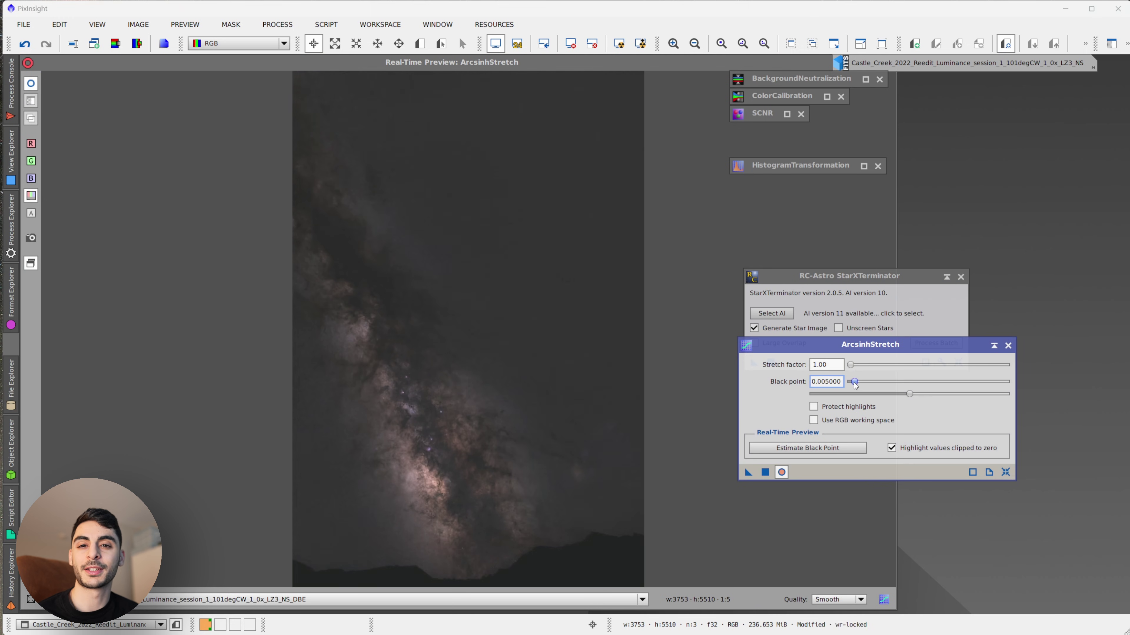
Apply ArcsinhStretch to the starless image with a darker black point
drag(856, 381, 859, 365)
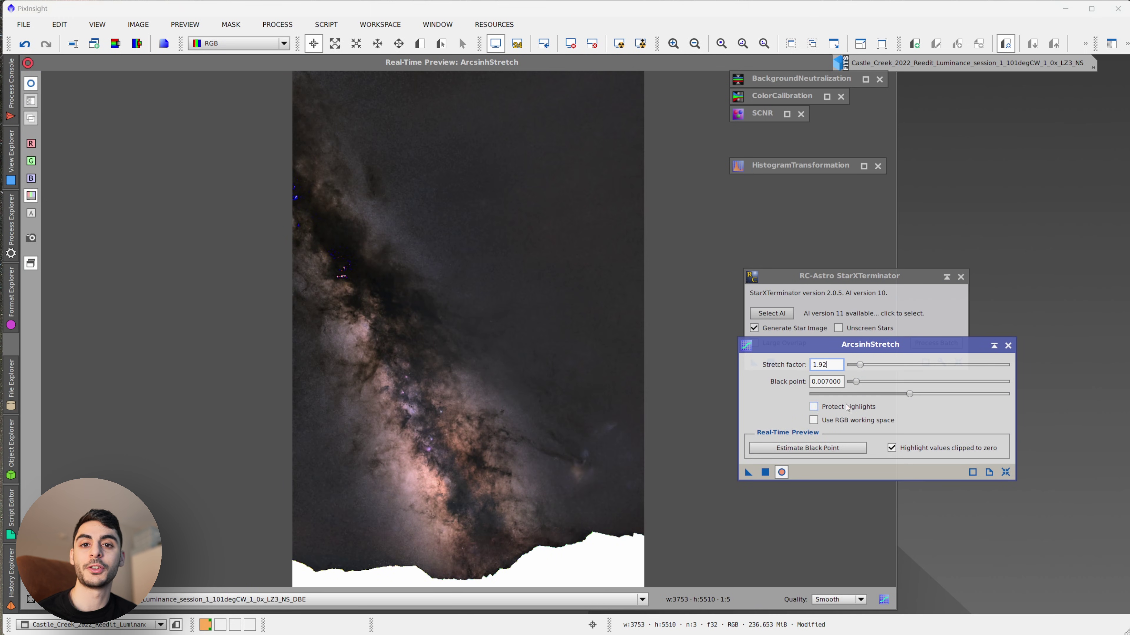
click(765, 472)
click(1008, 345)
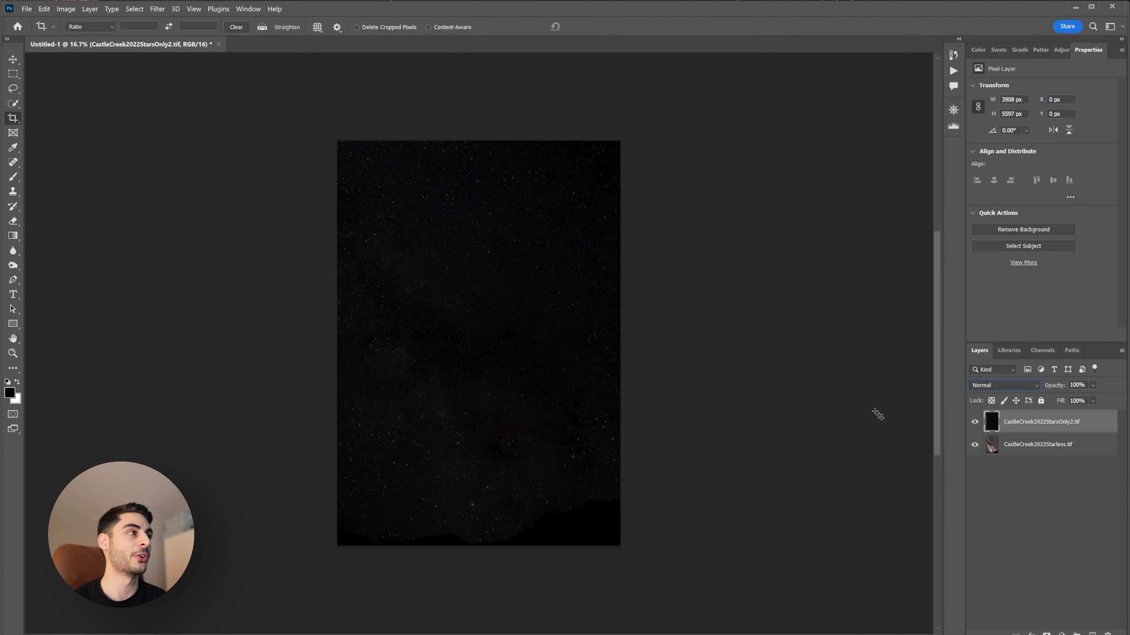
Blend the StarsOnly layer with Screen mode, then reopen the blend modes to try another
click(1030, 386)
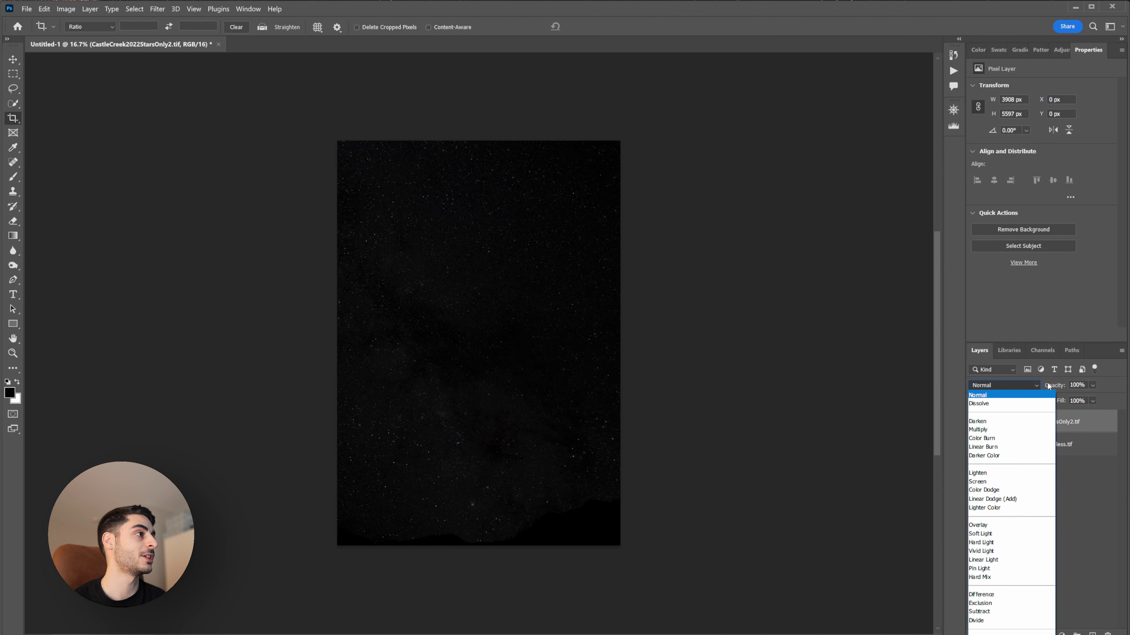
click(977, 482)
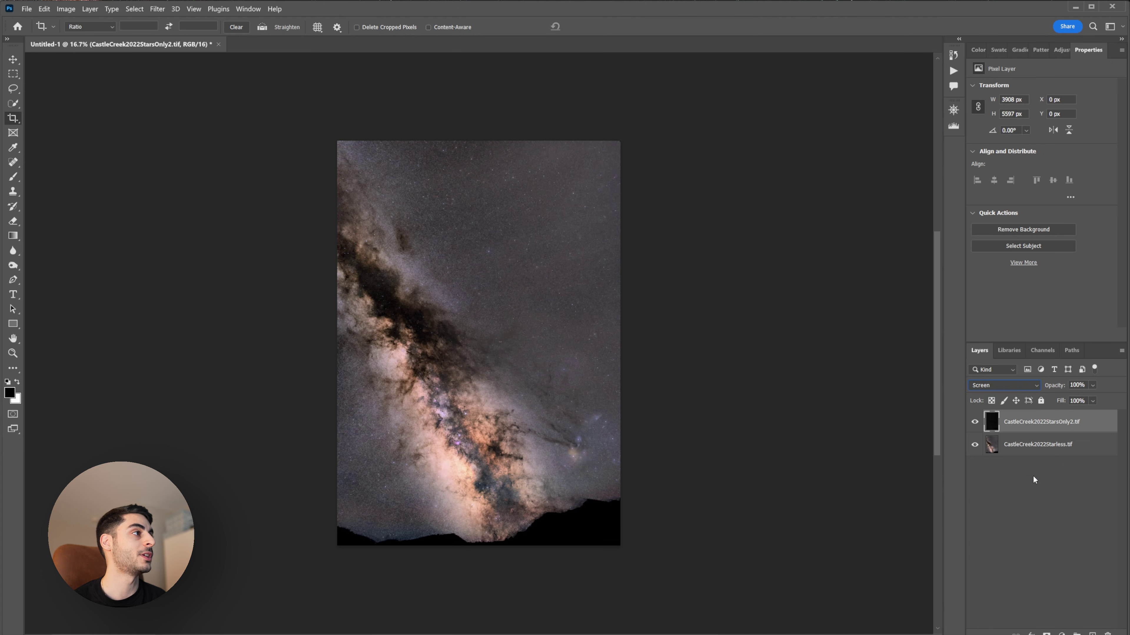
click(1018, 387)
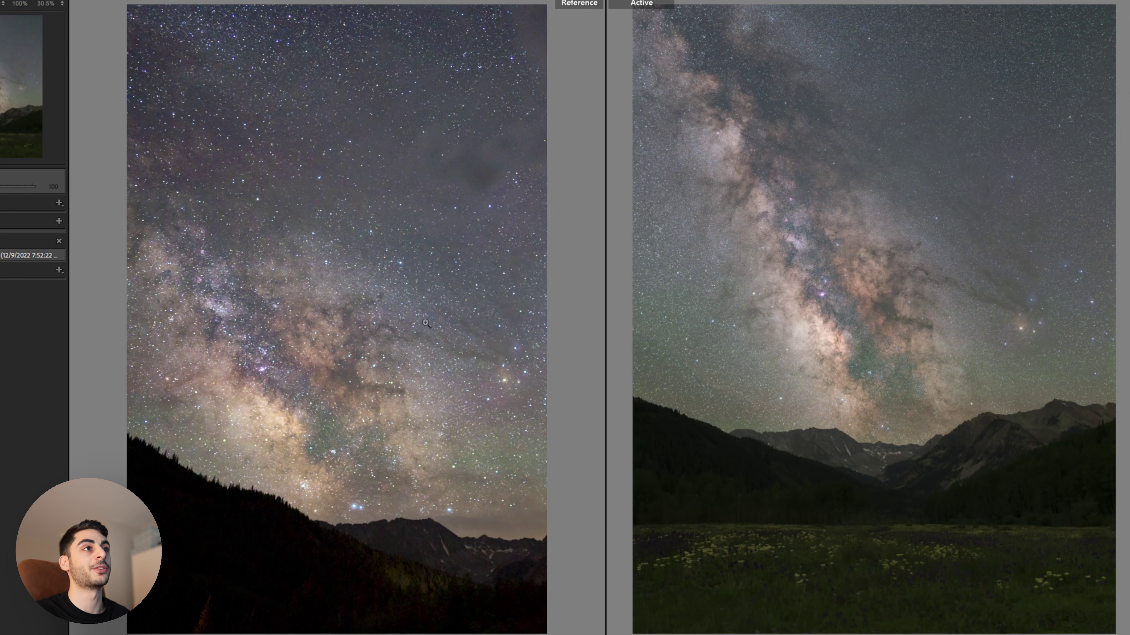
View the reference and active edits at 100% and pan both to the same Milky Way area
click(395, 304)
drag(420, 276, 340, 322)
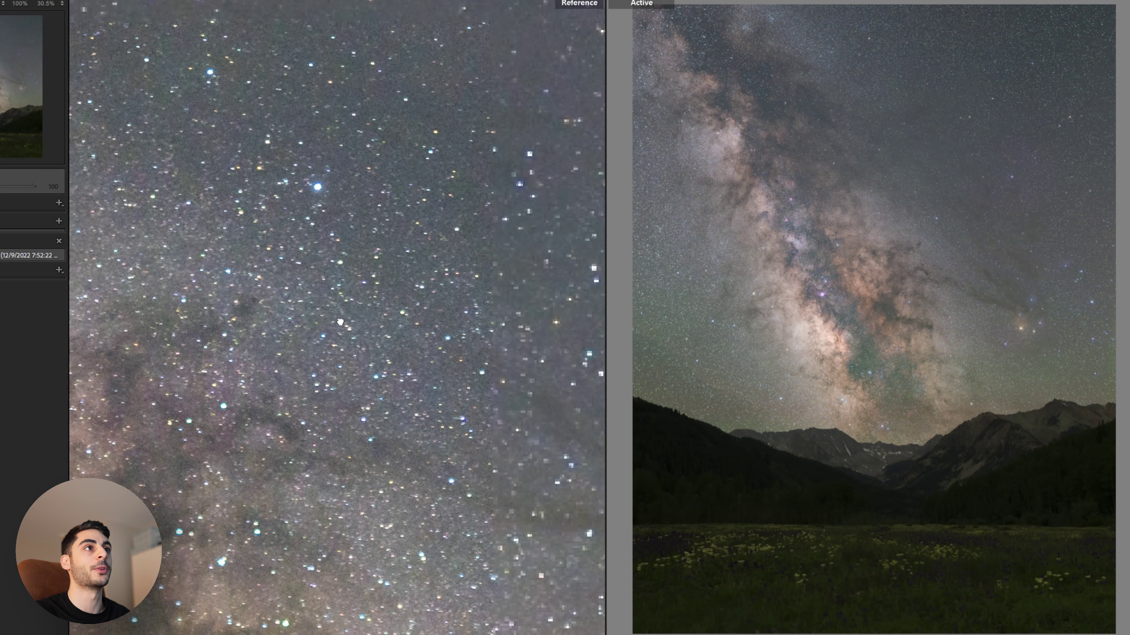
drag(324, 178, 351, 256)
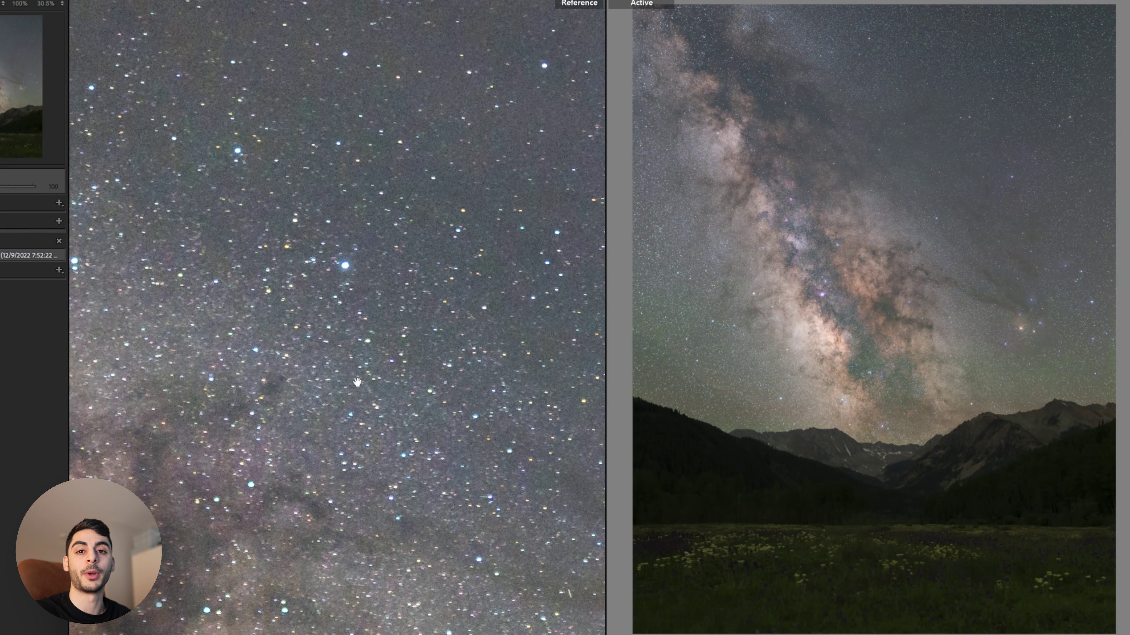
click(742, 410)
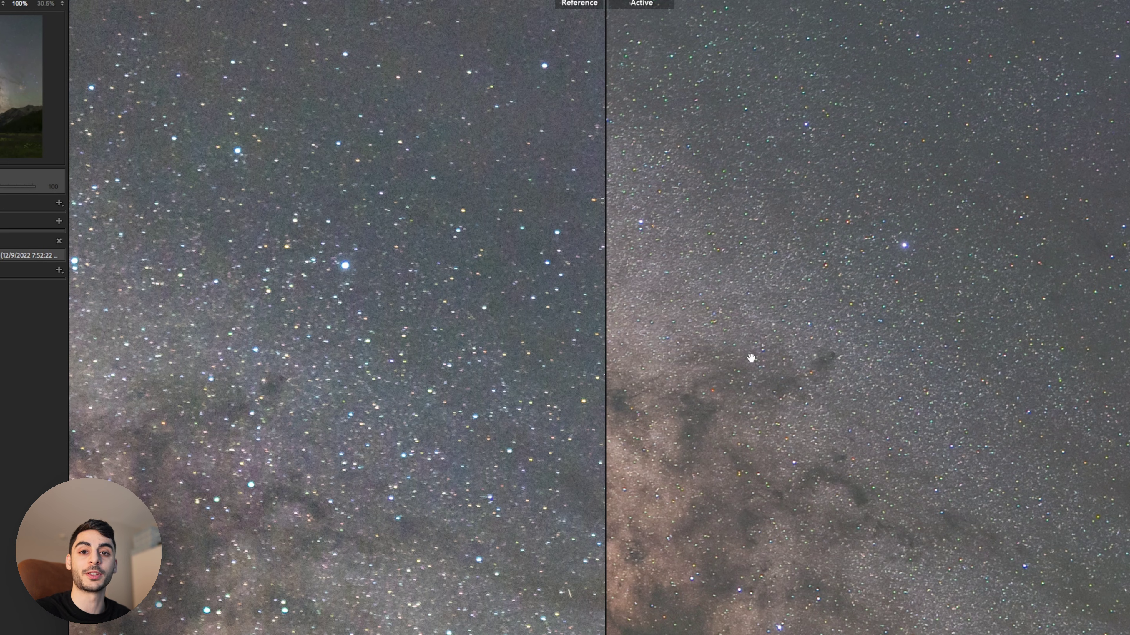
drag(751, 359, 703, 384)
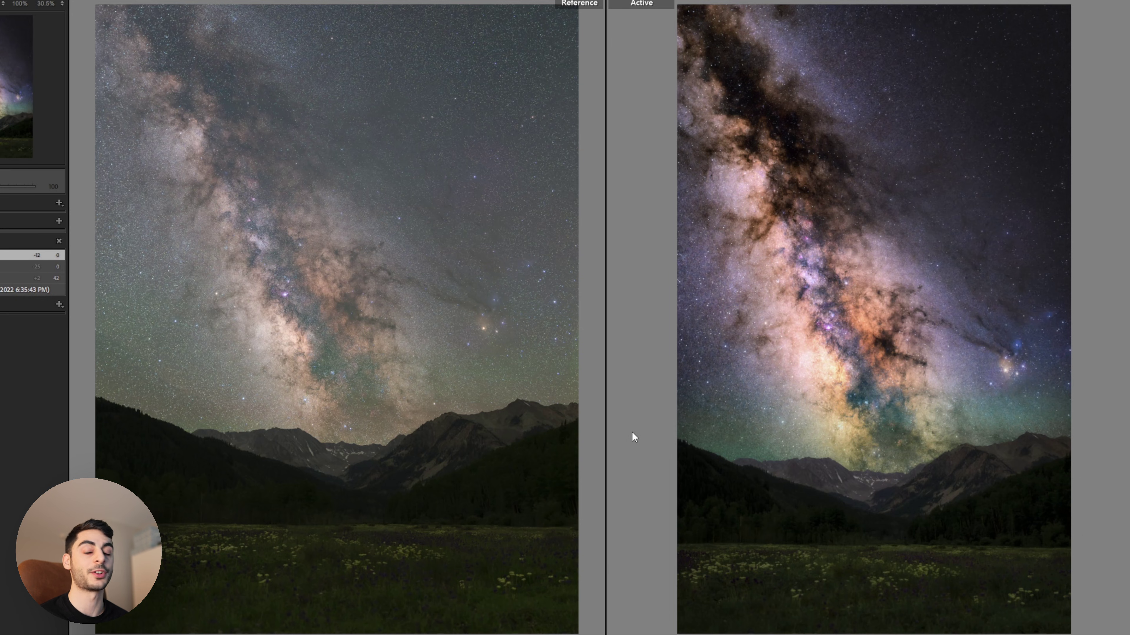
key(z)
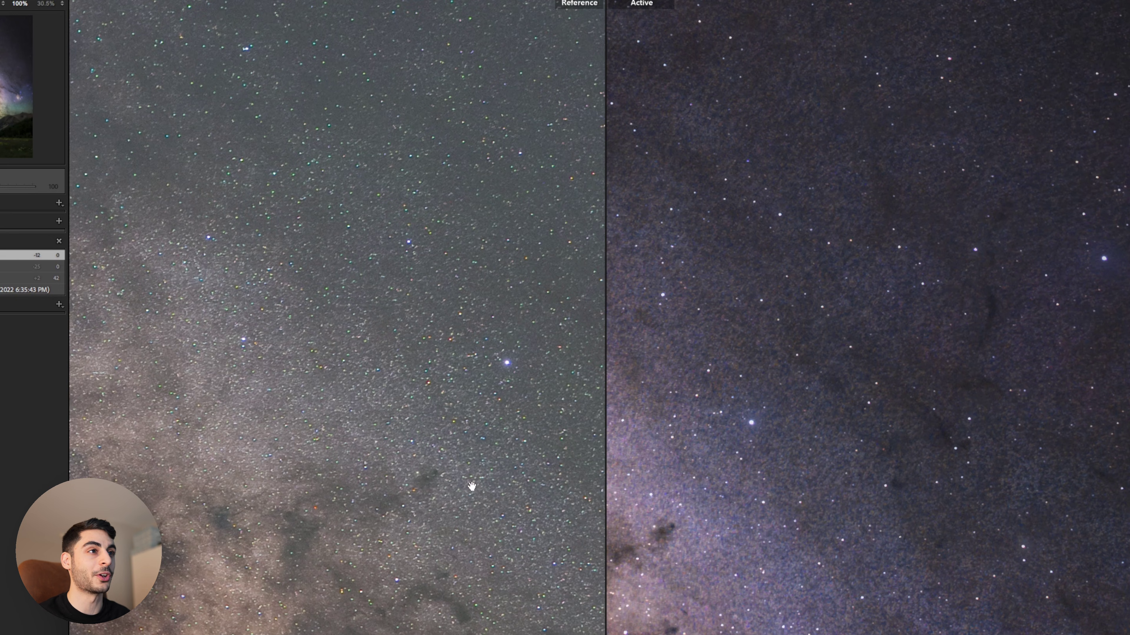
drag(479, 540, 413, 332)
drag(401, 406, 420, 359)
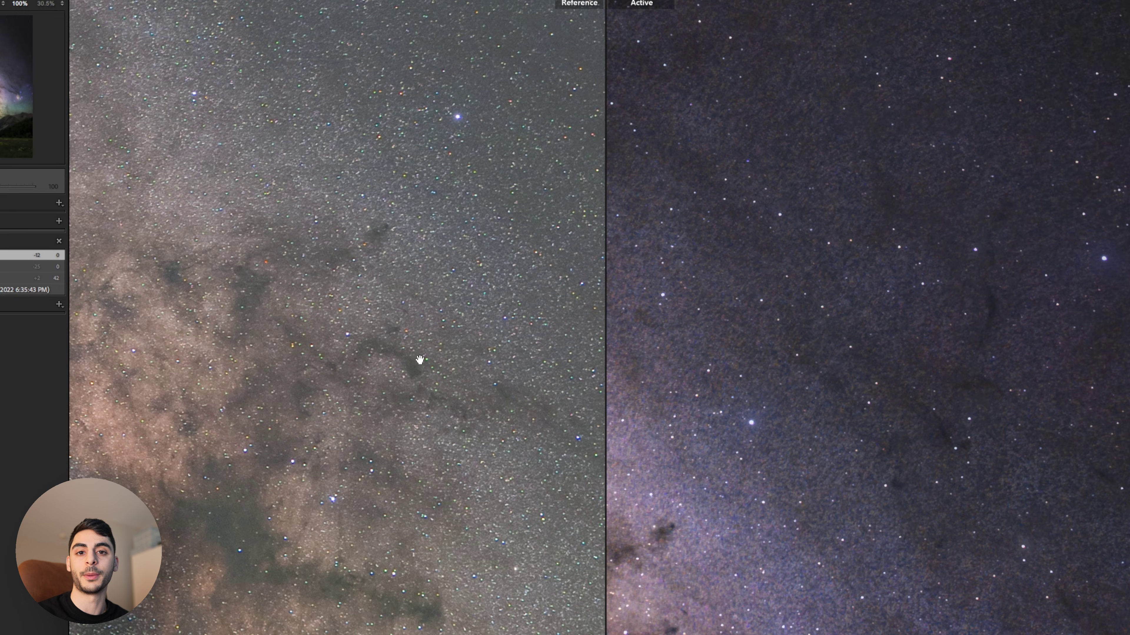
Zoom the Reference and Active Milky Way edits back to Fit so both show whole
click(419, 359)
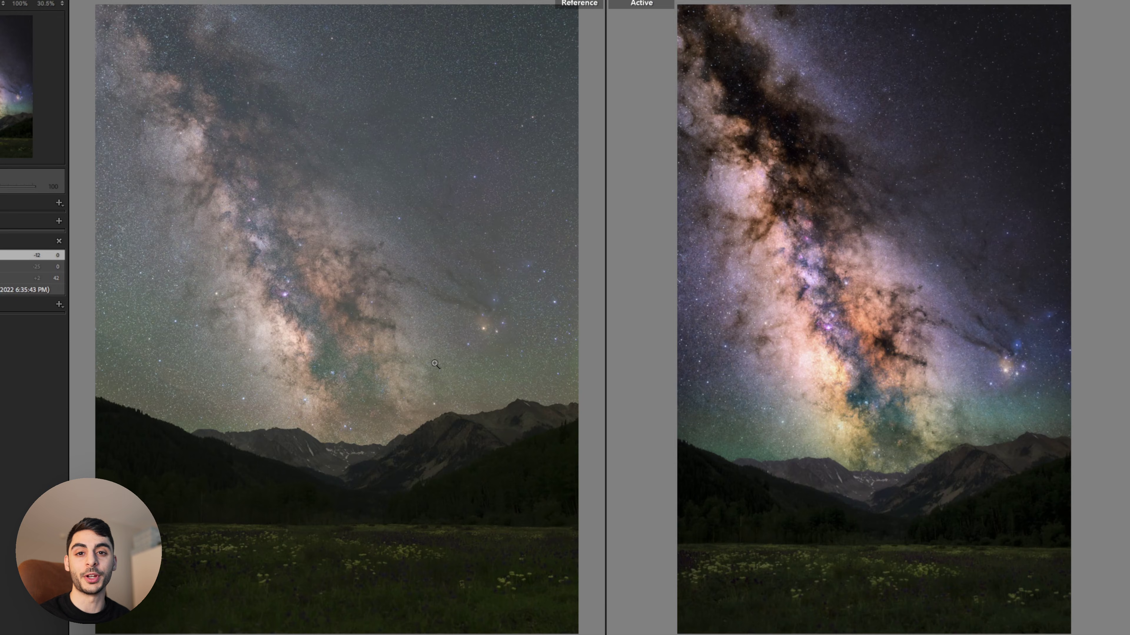